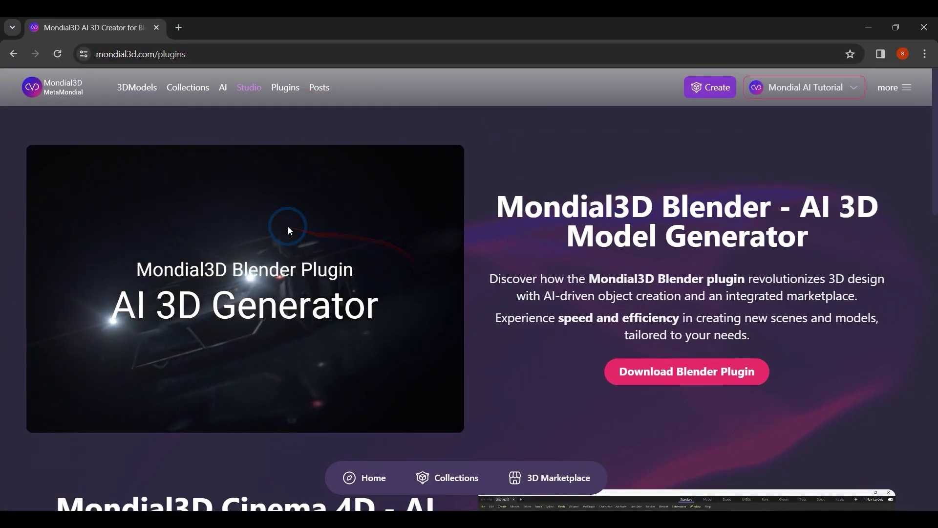
Scroll the Mondial3D plugins page down to the Cinema 4D section.
scroll(591, 214, down, 6)
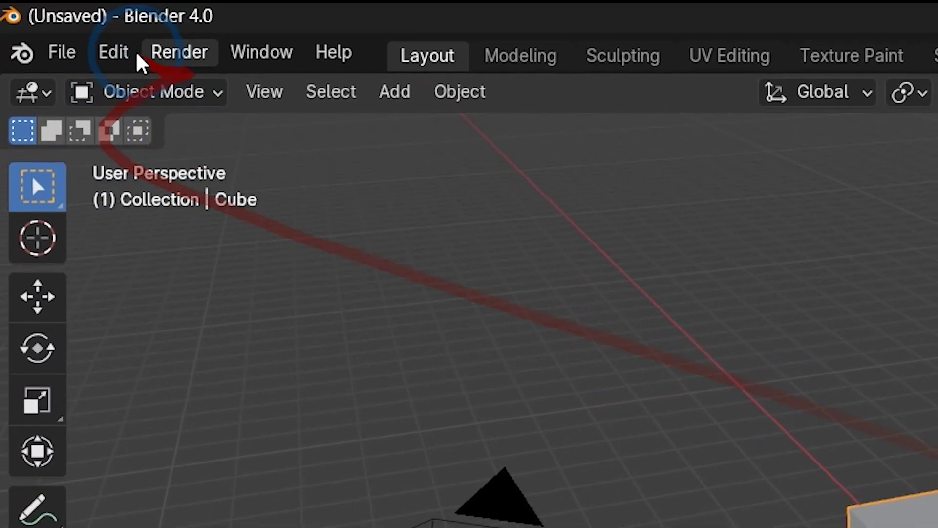
Open Blender's Edit > Preferences on the Add-ons section.
click(138, 58)
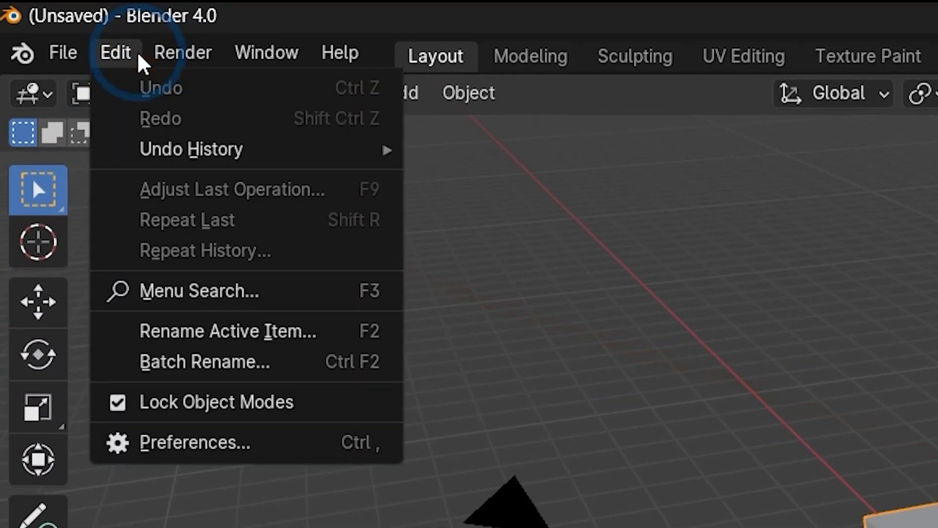
click(242, 442)
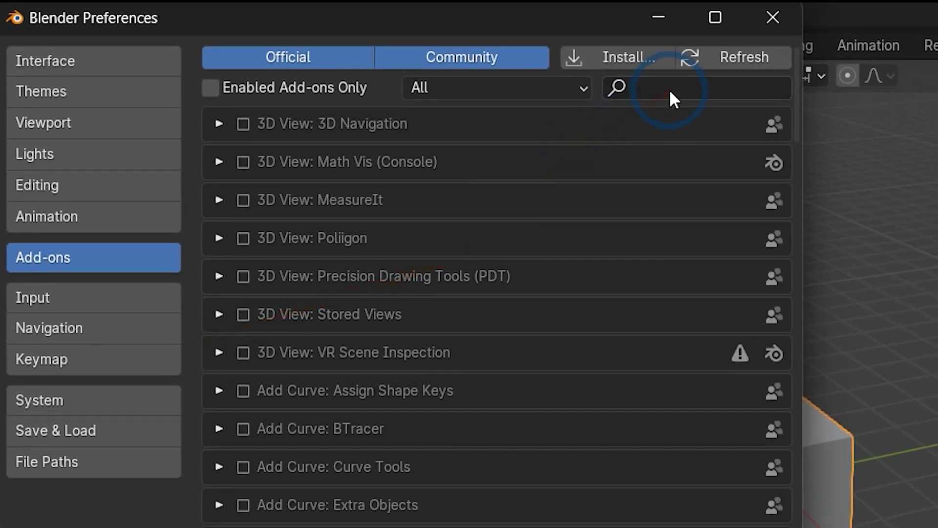
Start an add-on install and browse into Downloads/Mondial3d_Plugin_Blender-blender to reach Mondial3D_Plugin.py.
click(630, 57)
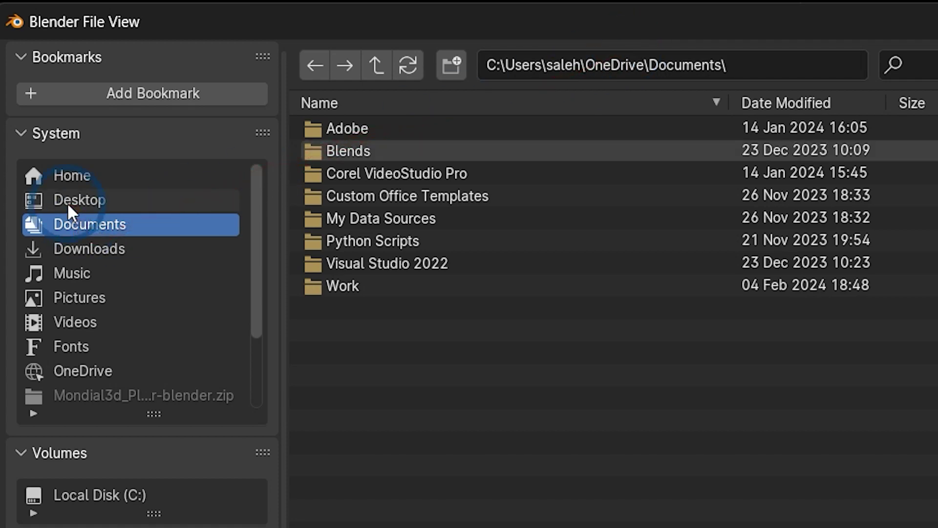
click(77, 250)
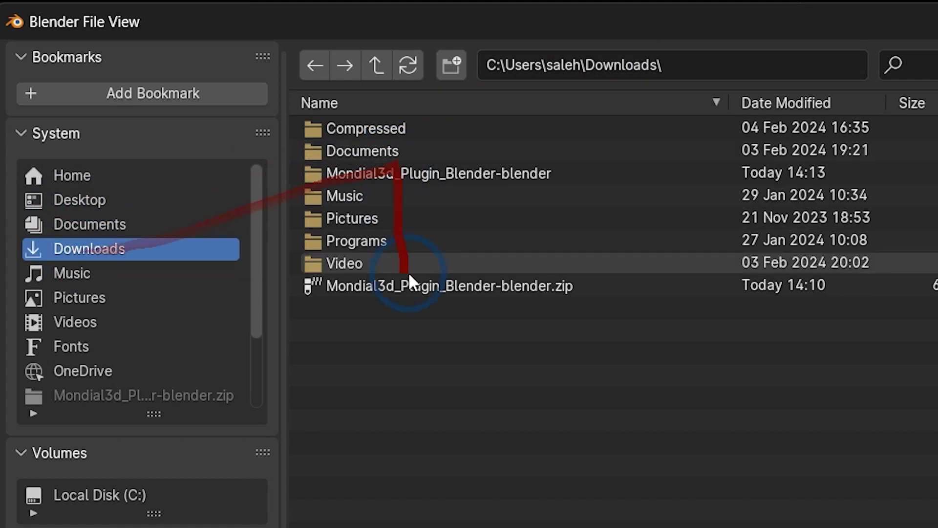
click(420, 289)
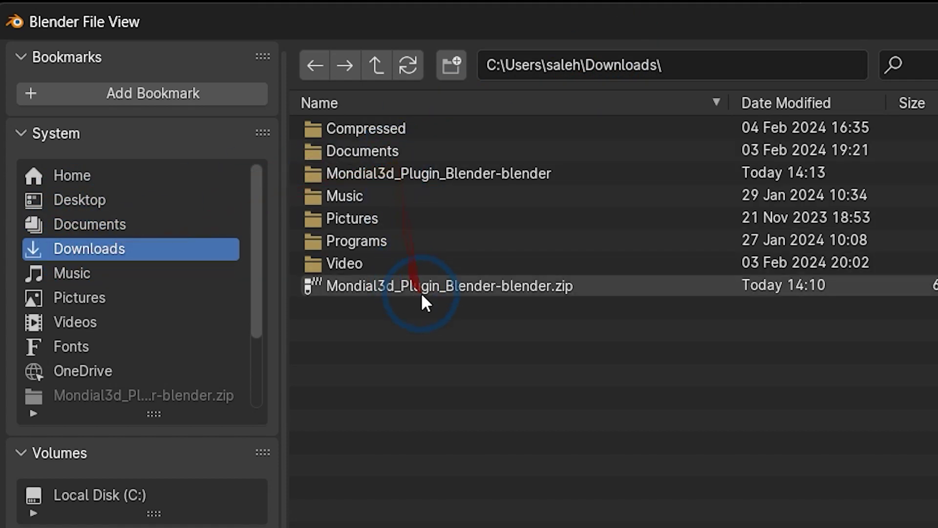
click(439, 172)
click(435, 126)
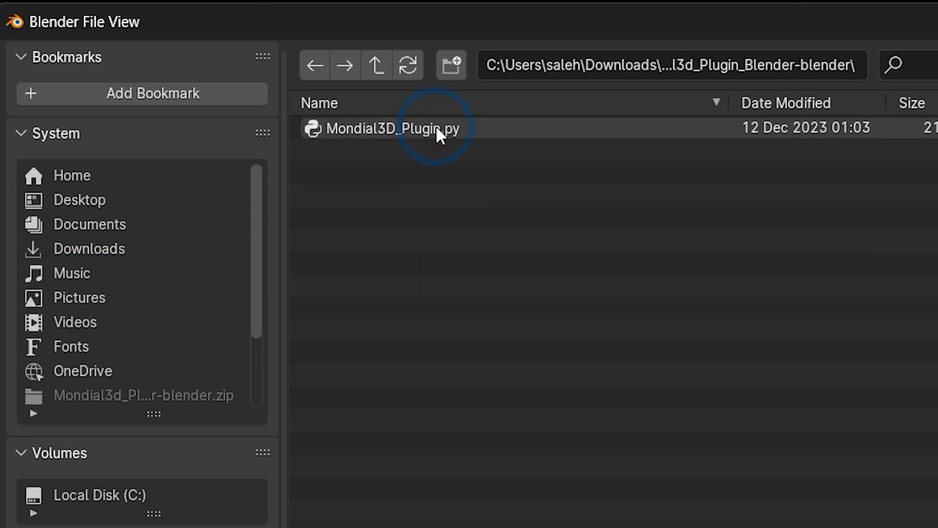
Install Mondial3D_Plugin.py, enable the Mondial3D Plugin 1.1 add-on, and close Preferences.
double_click(435, 127)
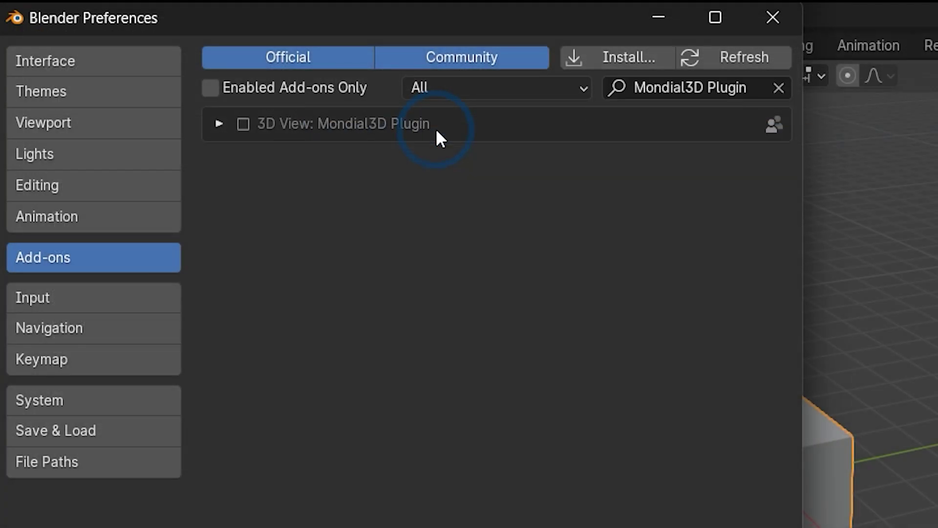
click(243, 124)
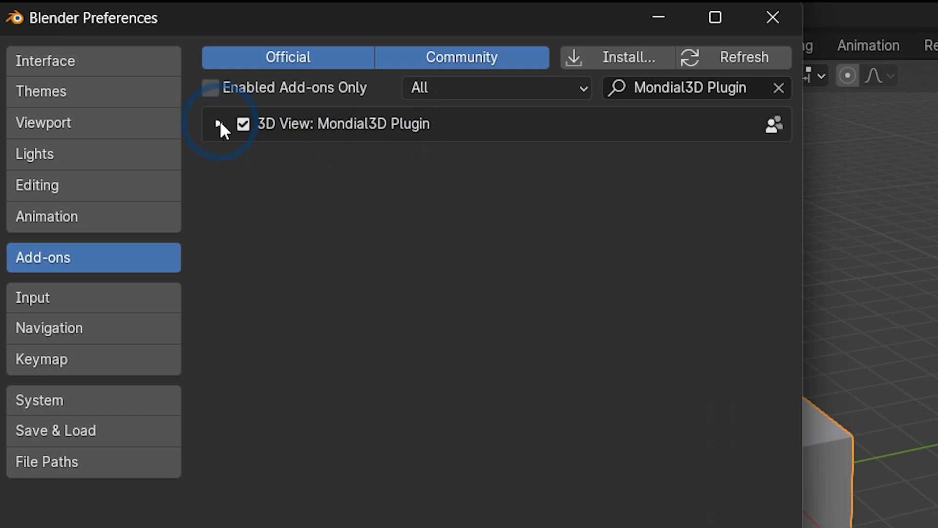
click(219, 123)
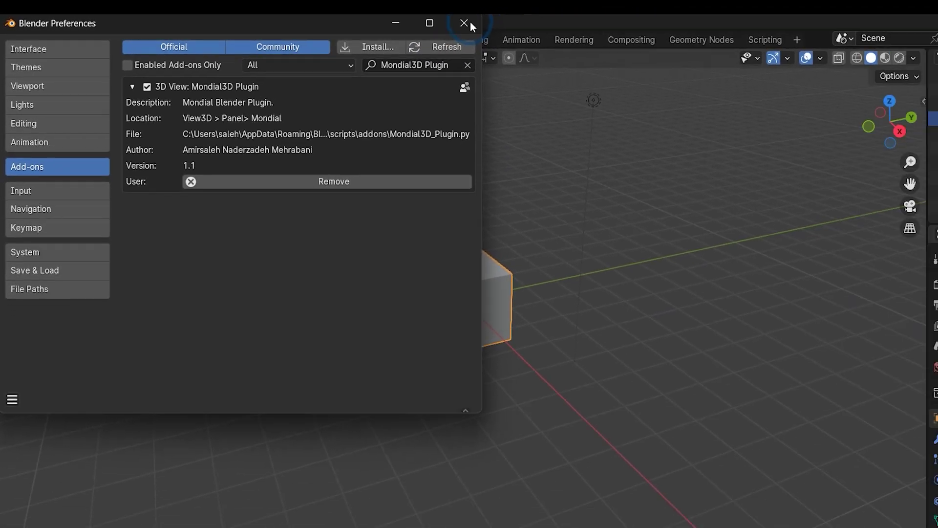
click(614, 22)
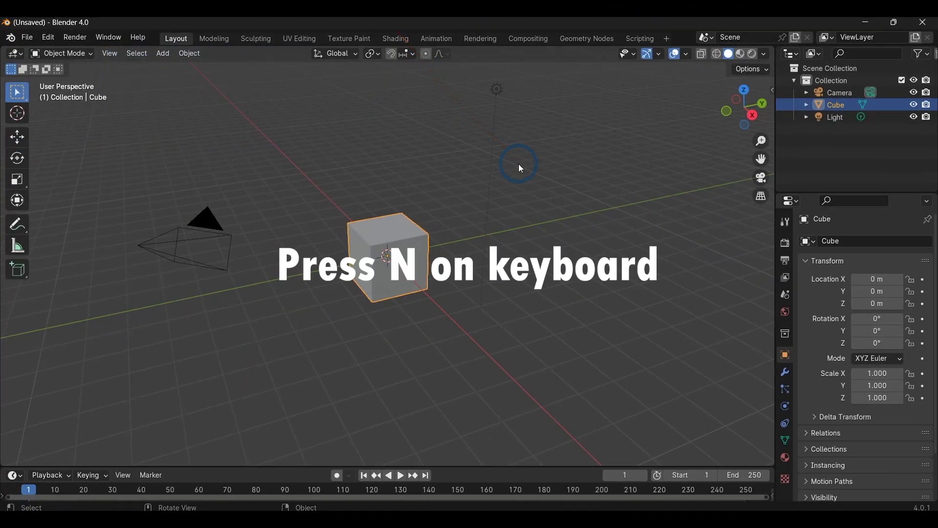
Show the viewport sidebar with N and switch it to the Mondial tab.
key(n)
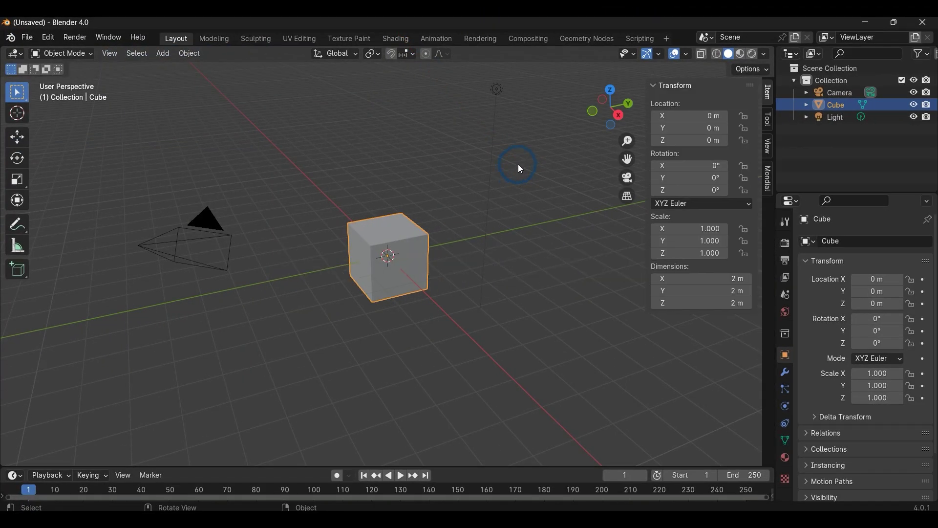
click(768, 179)
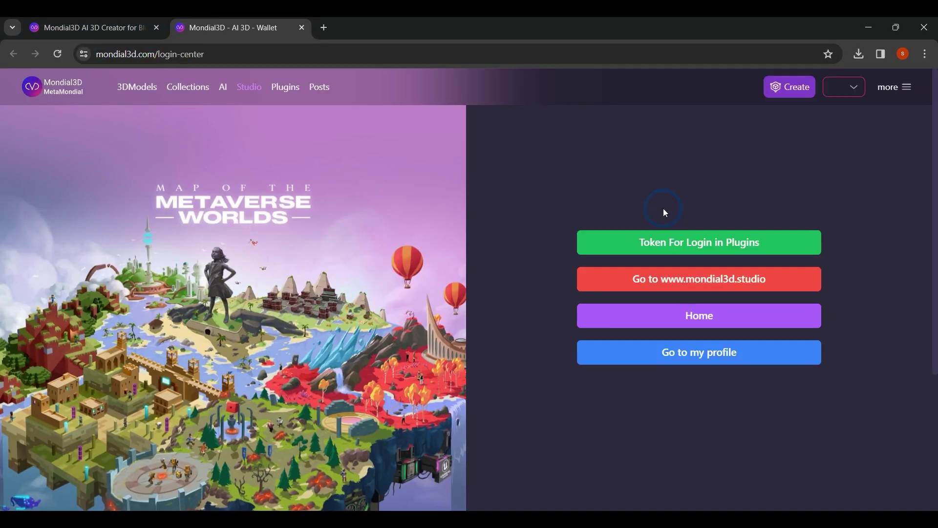
Copy a plugin login token from the Mondial3D site and paste it into Blender's Auth field.
click(650, 242)
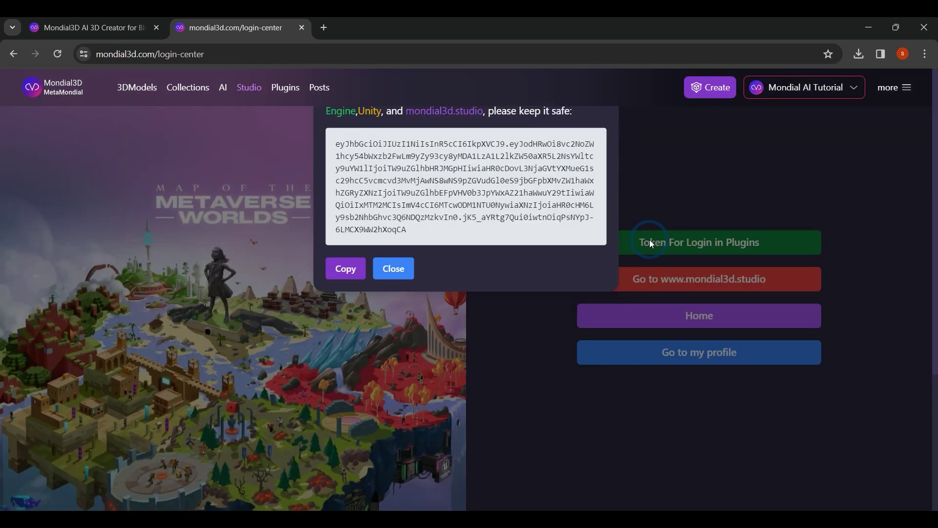
click(347, 275)
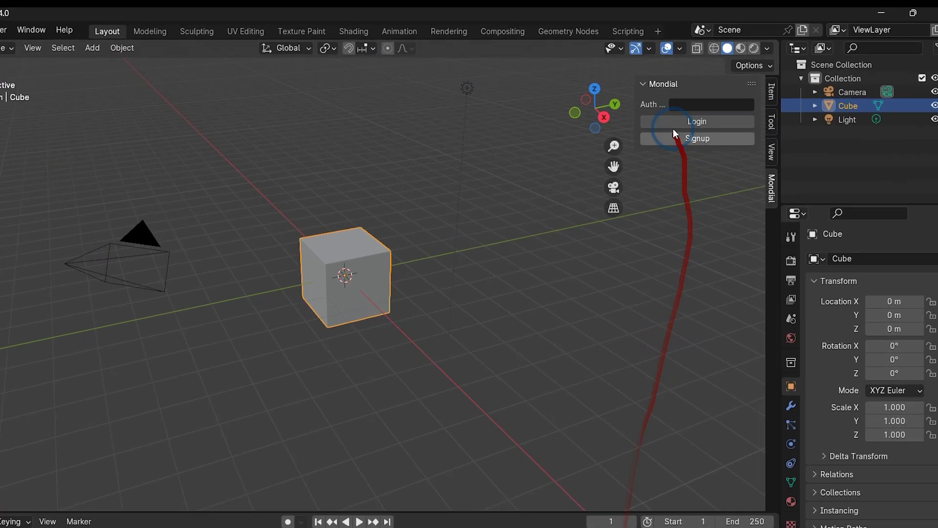
click(652, 111)
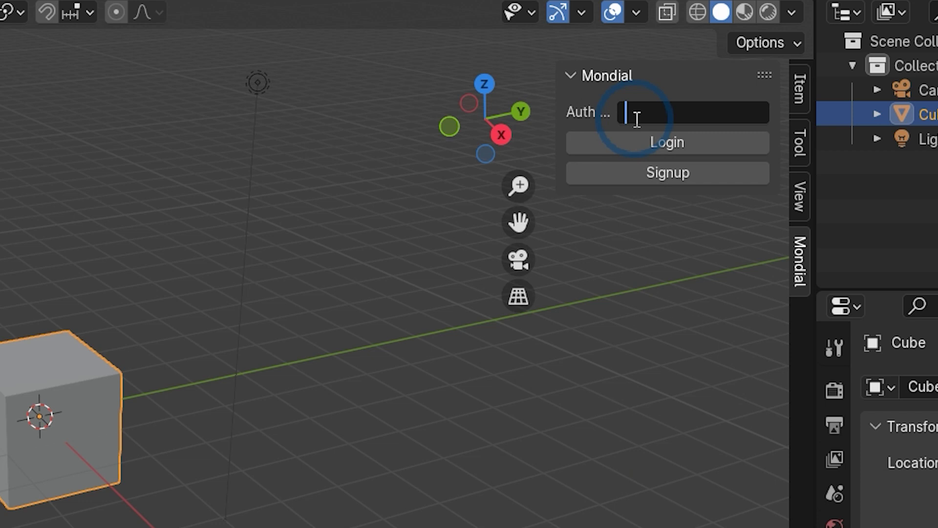
key(ctrl+v)
click(688, 143)
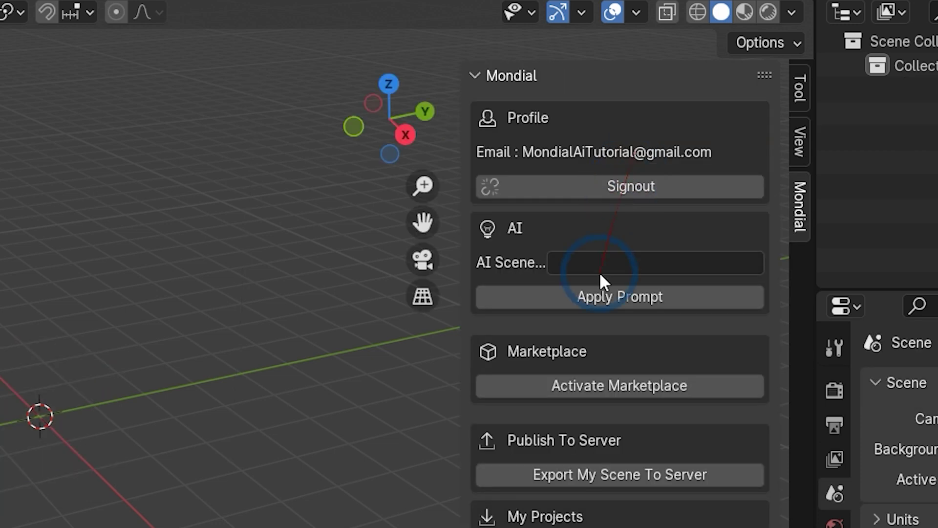
Log in, apply the 'bedroom' AI Scene prompt, and download the generated scene.
click(607, 263)
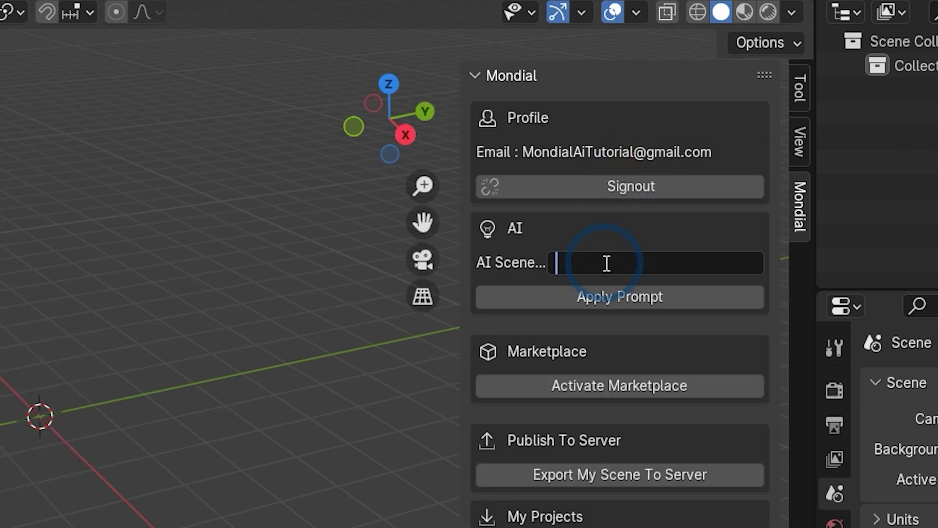
text(bedroom)
click(616, 298)
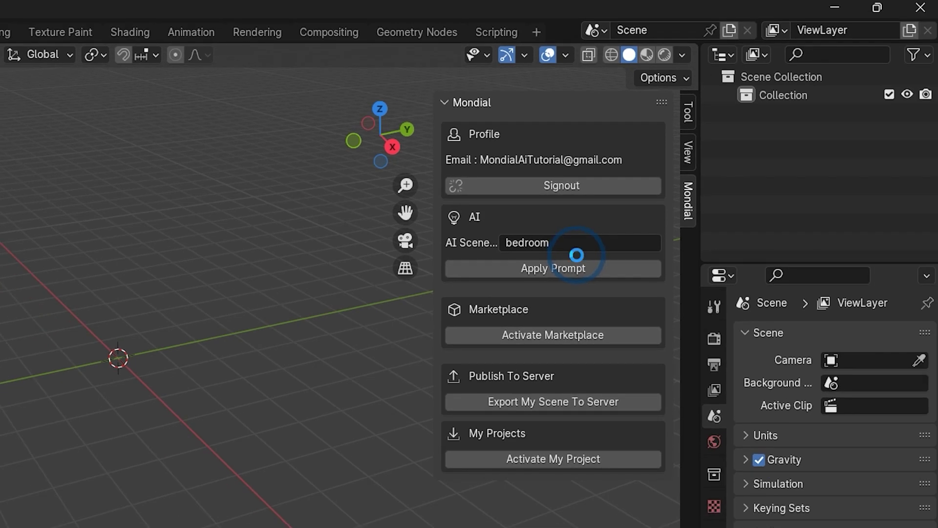
click(577, 259)
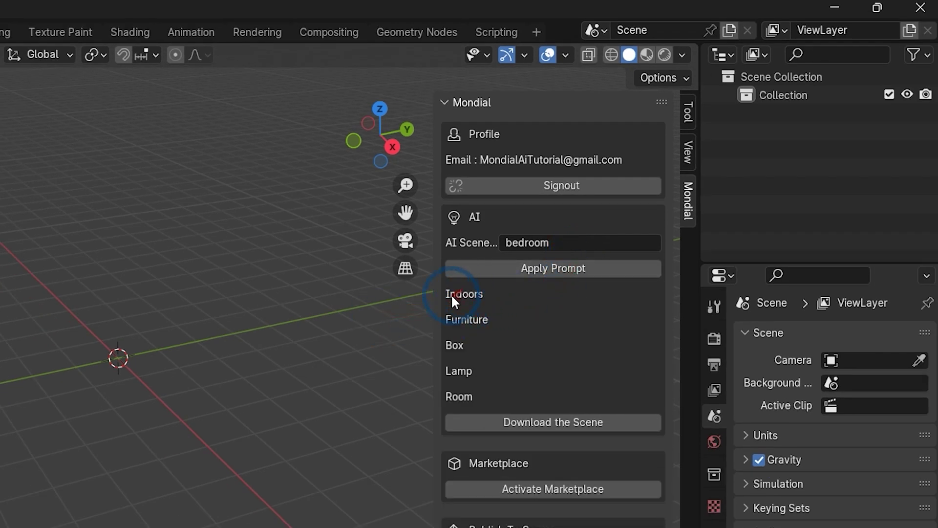
click(541, 418)
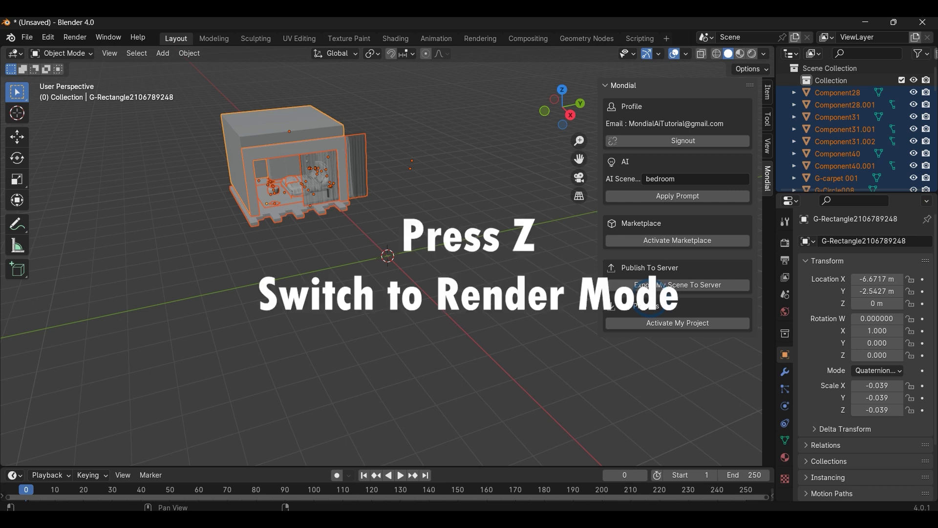
Deselect the loaded bedroom model and bring up the viewport shading pie menu.
click(414, 263)
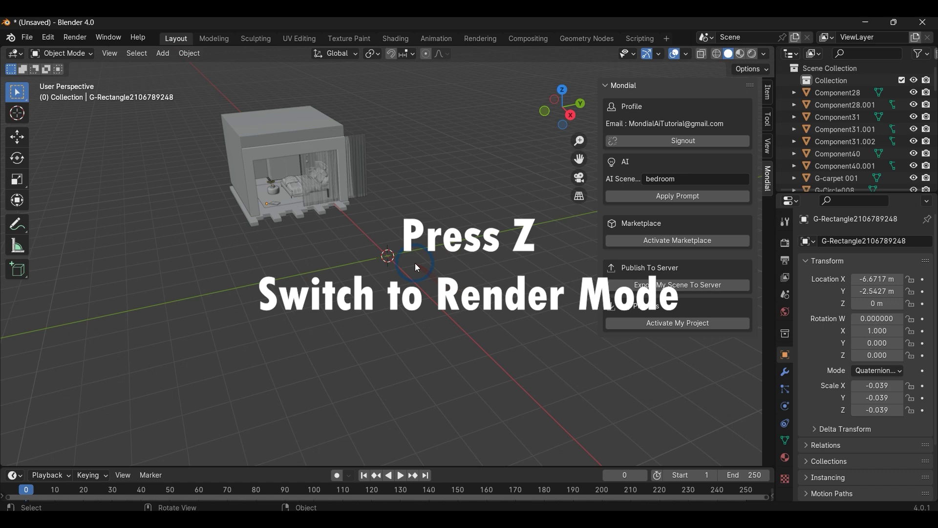
key(z)
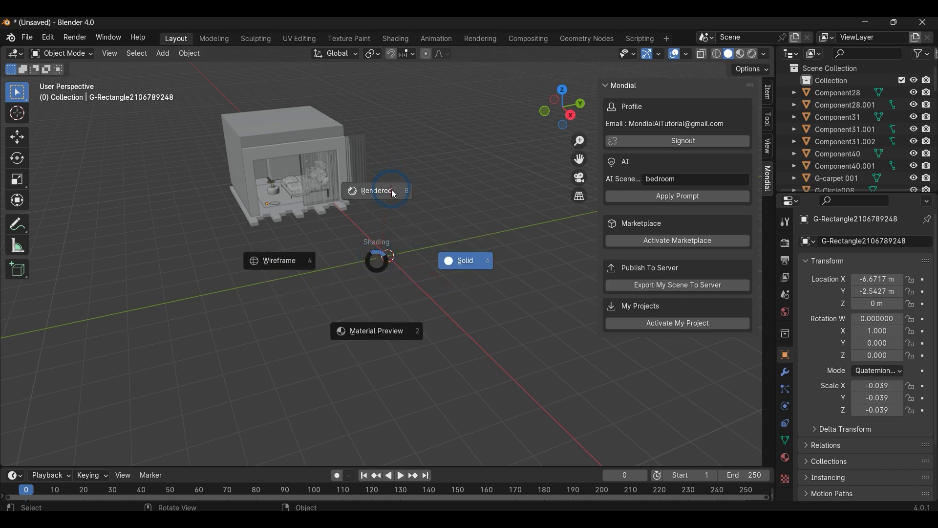
Switch the viewport to rendered shading and view the room from a near-horizontal angle.
click(394, 191)
scroll(266, 172, up, 5)
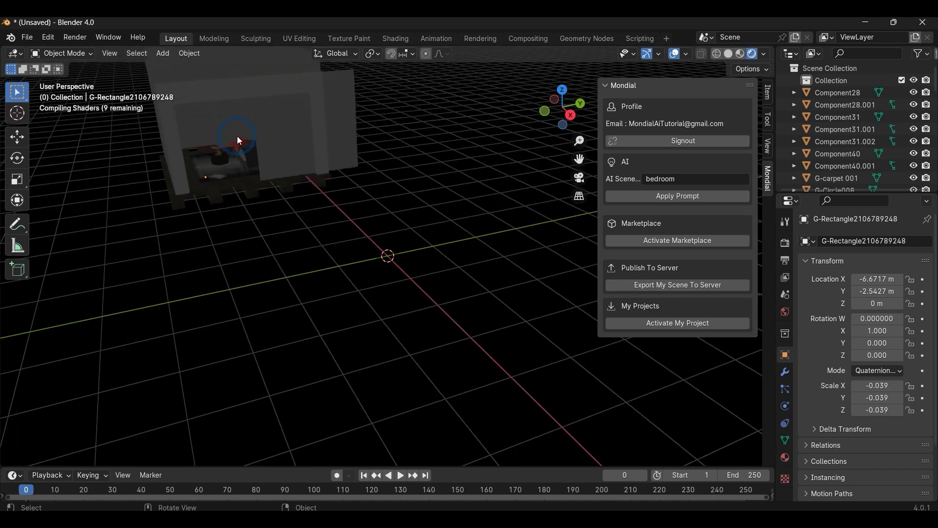
middle_drag(322, 181, 500, 71)
Move all room objects to X -0.68752 m, Z 0.23549 m, then deselect them.
drag(491, 78, 139, 309)
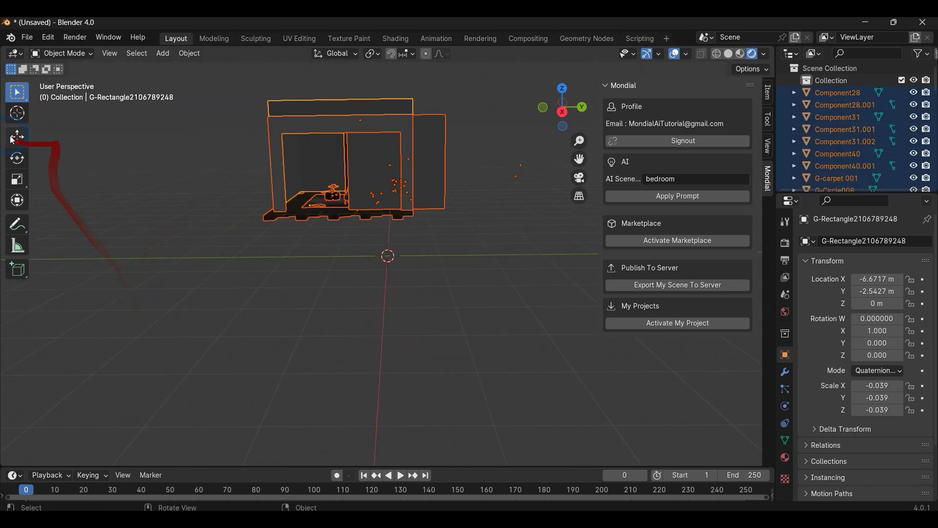
click(17, 137)
drag(381, 187, 382, 165)
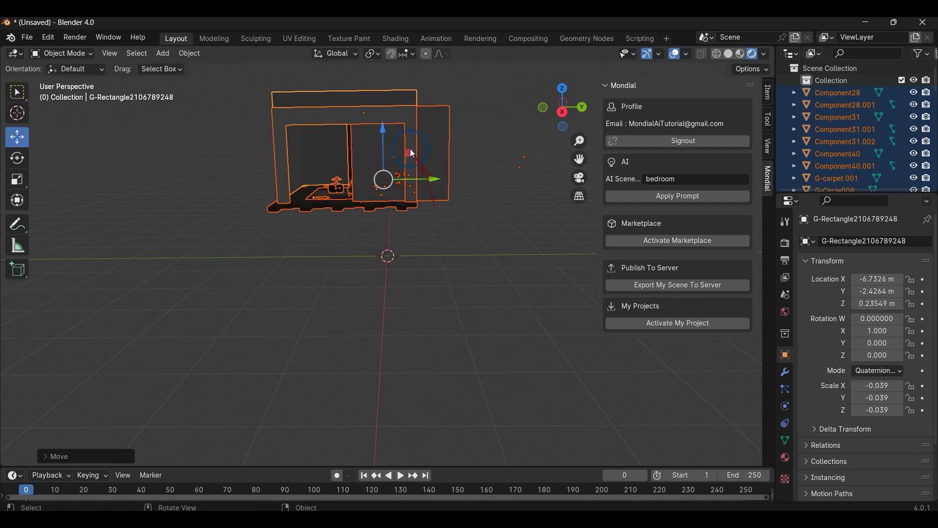
middle_drag(470, 184, 526, 131)
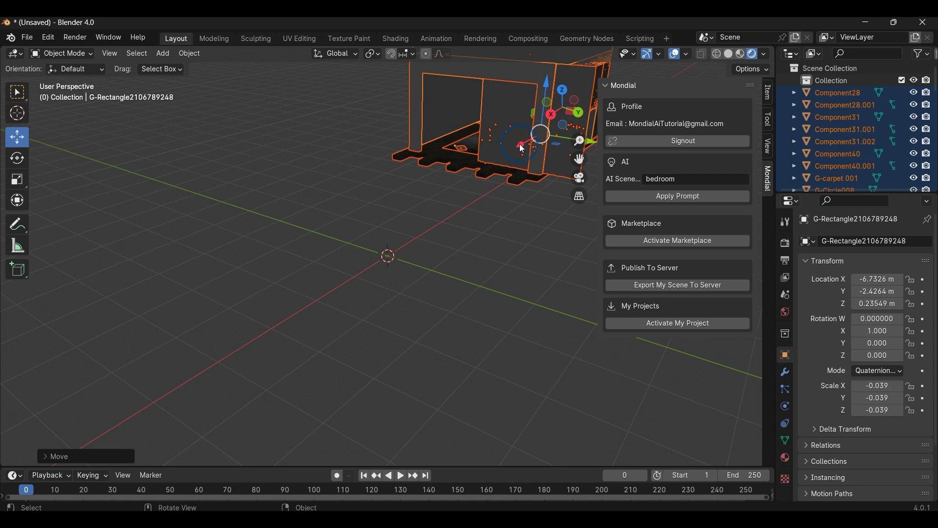
drag(520, 144, 321, 307)
middle_drag(315, 316, 456, 326)
click(456, 326)
scroll(261, 190, up, 8)
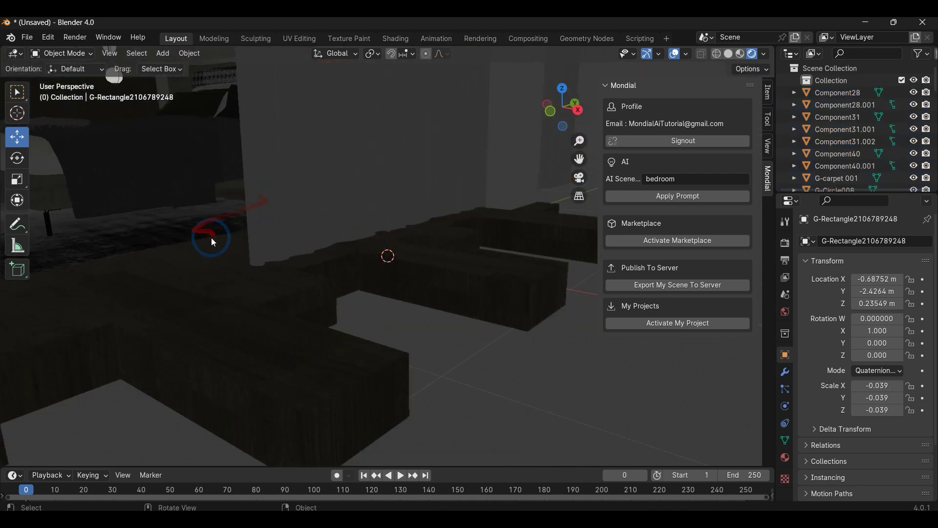
middle_drag(211, 238, 299, 273)
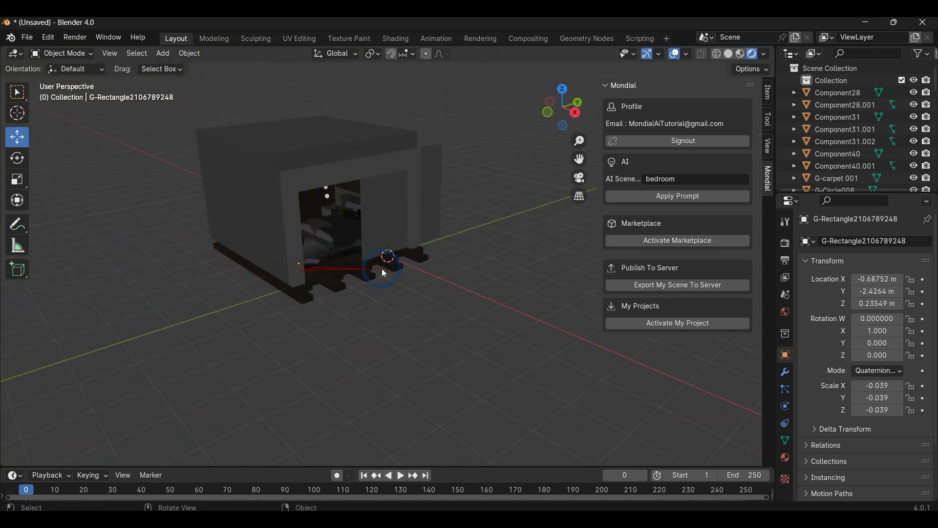
Activate the Mondial Marketplace and page forward to the listing with a drum and two beds.
click(685, 196)
click(681, 241)
scroll(338, 247, up, 5)
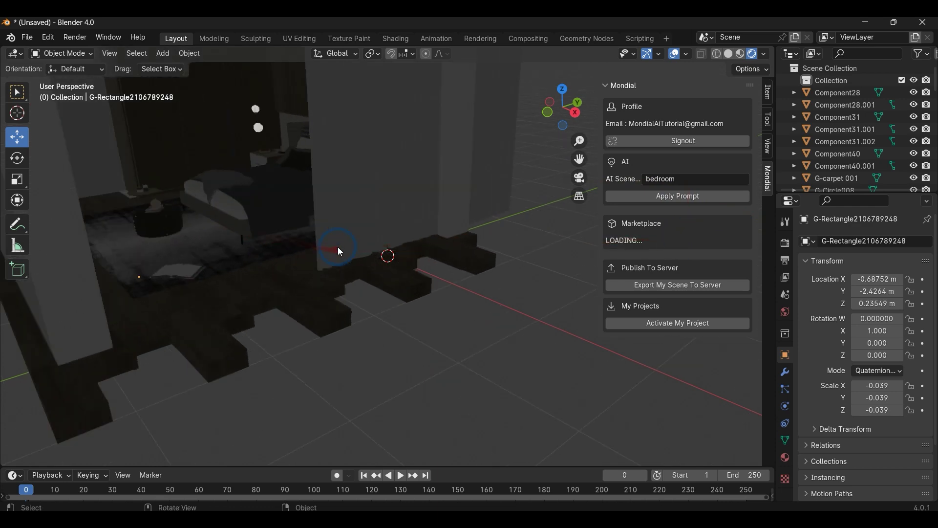
scroll(338, 247, down, 1)
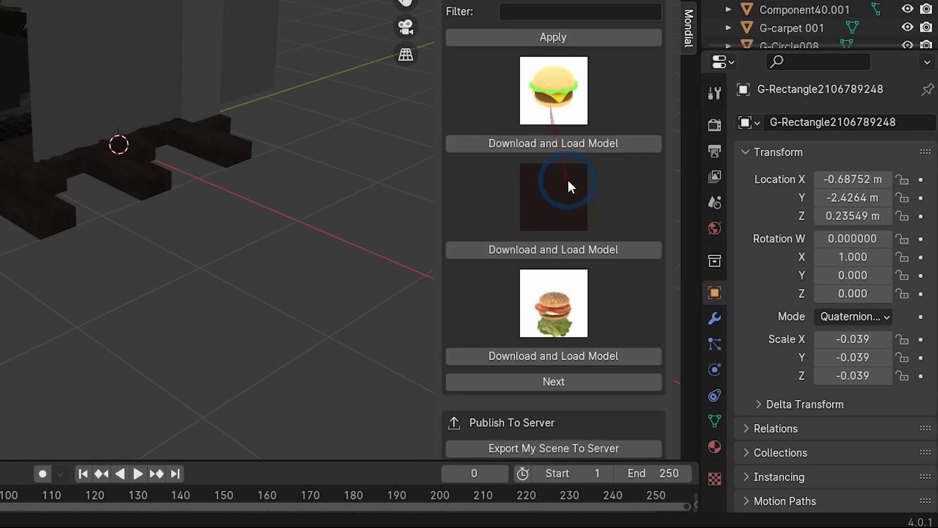
scroll(568, 182, down, 3)
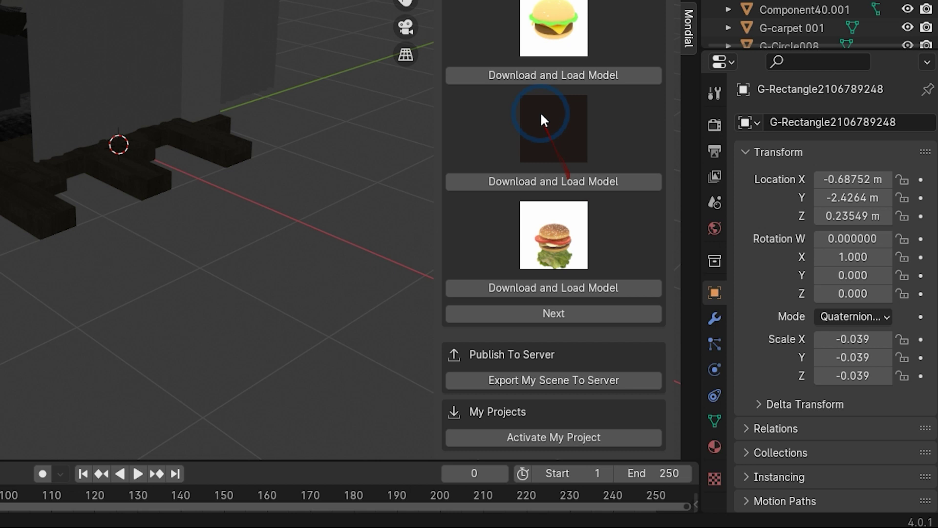
scroll(561, 104, up, 6)
scroll(562, 104, down, 5)
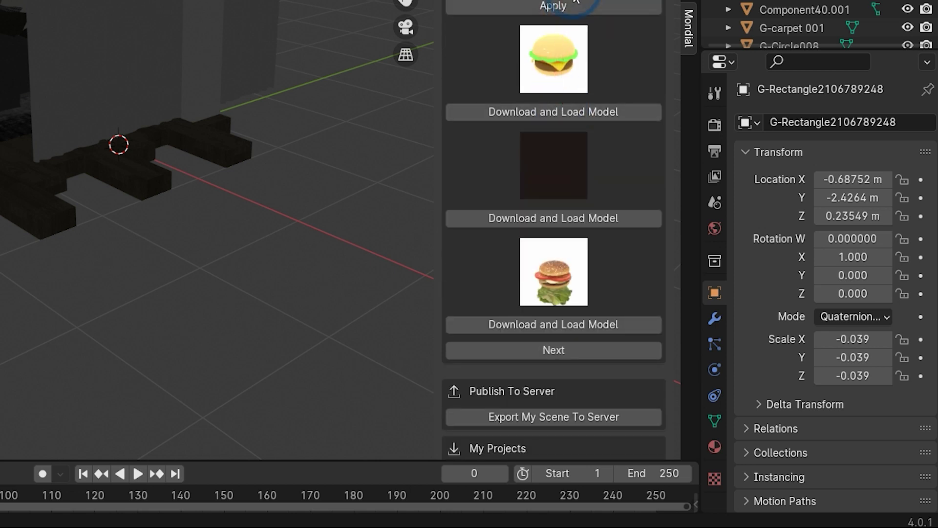
click(558, 354)
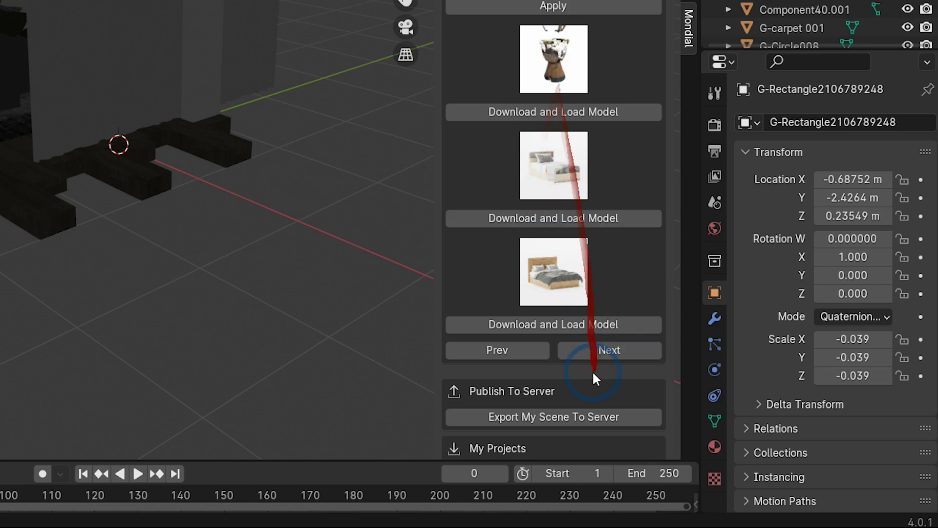
Load the third marketplace bed model and move it along X beside the room.
click(569, 323)
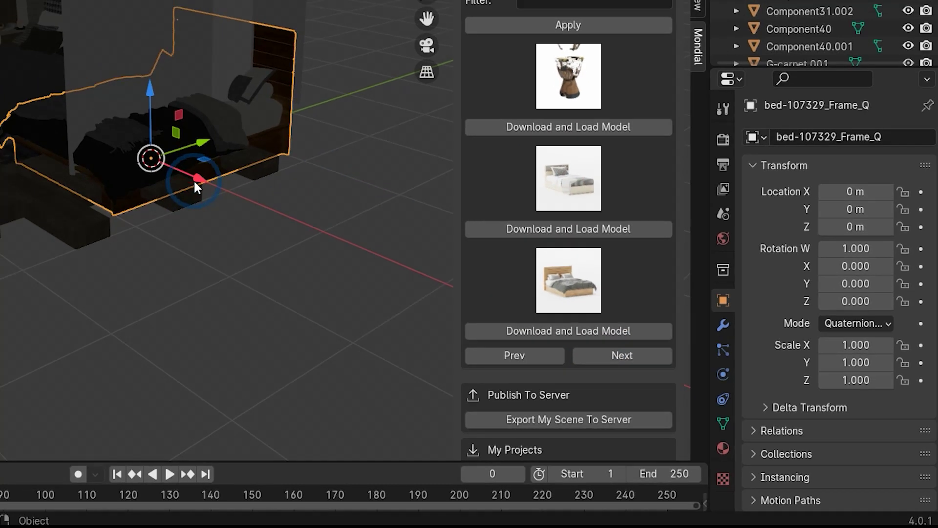
click(222, 185)
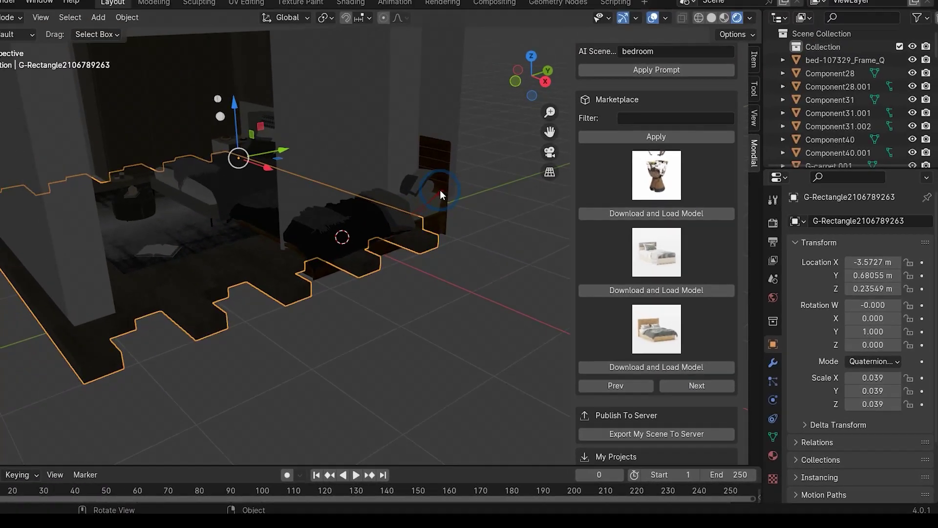
click(439, 193)
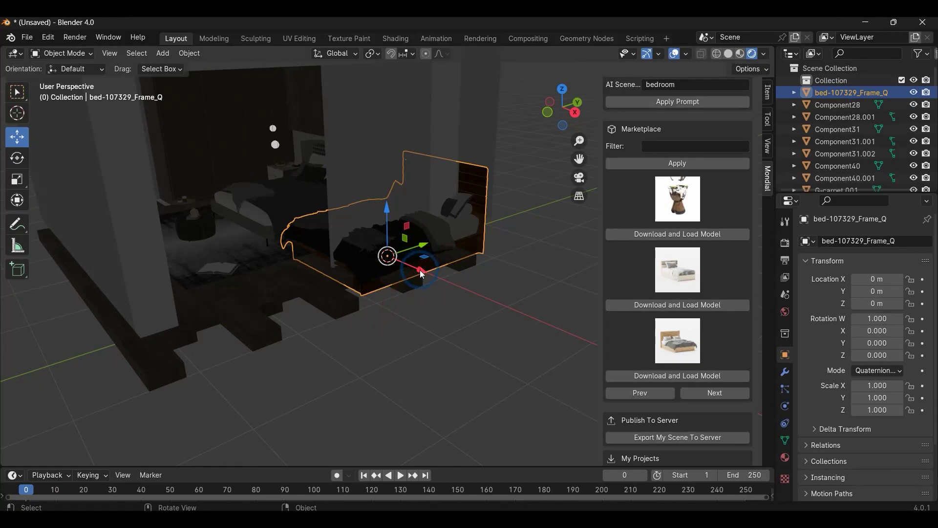
drag(421, 270, 486, 364)
Delete the room's front wall panel.
middle_drag(485, 364, 384, 225)
click(382, 219)
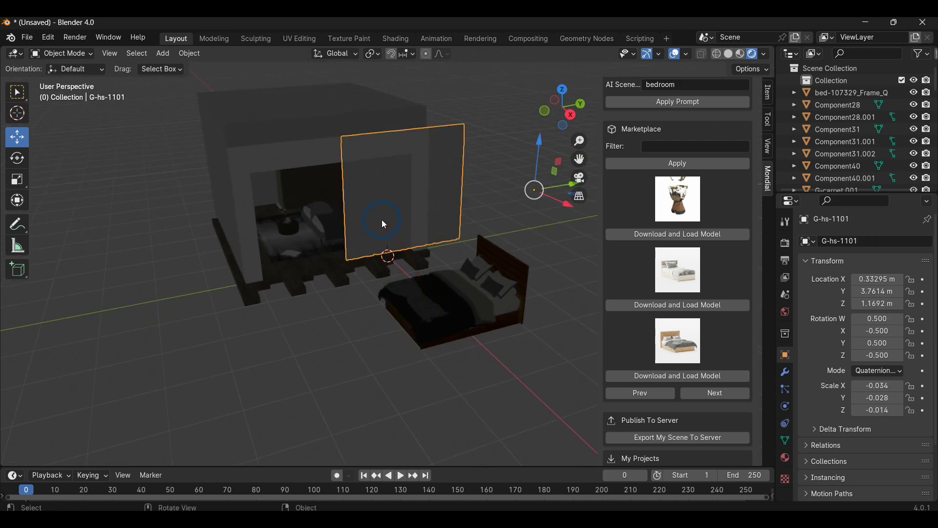
key(Delete)
scroll(332, 214, up, 4)
scroll(327, 208, down, 4)
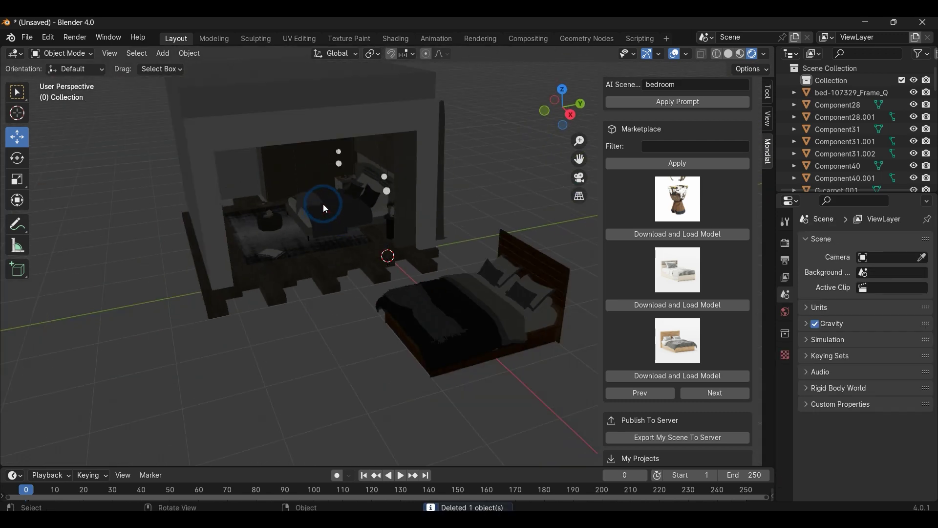
Pull the room's bed out along X next to the imported bed.
click(324, 204)
drag(351, 229, 549, 418)
click(447, 313)
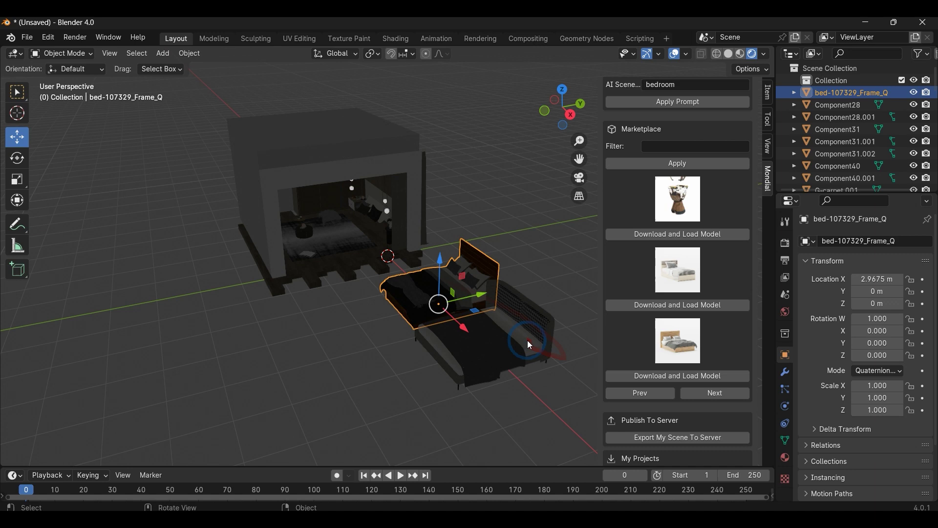
click(371, 400)
Orbit and pan to view both beds beside the open room.
middle_drag(438, 369, 398, 363)
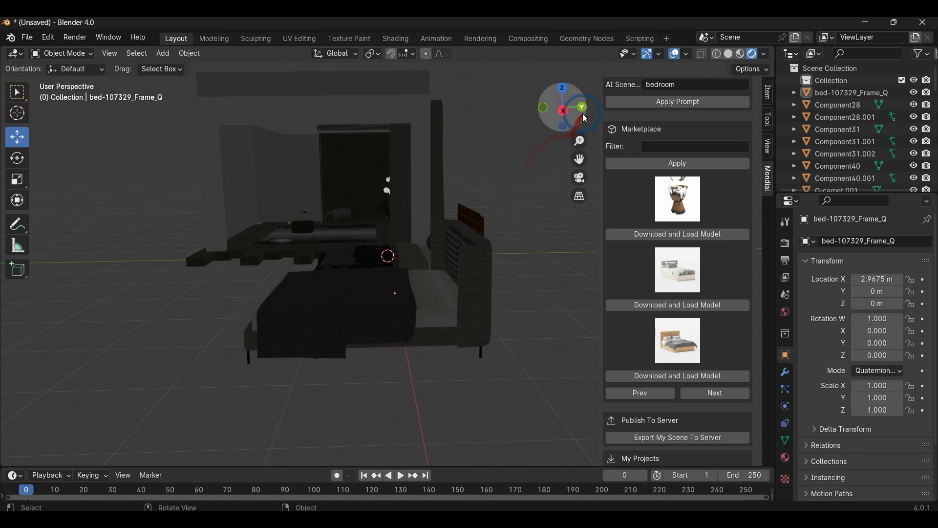
drag(576, 111, 524, 153)
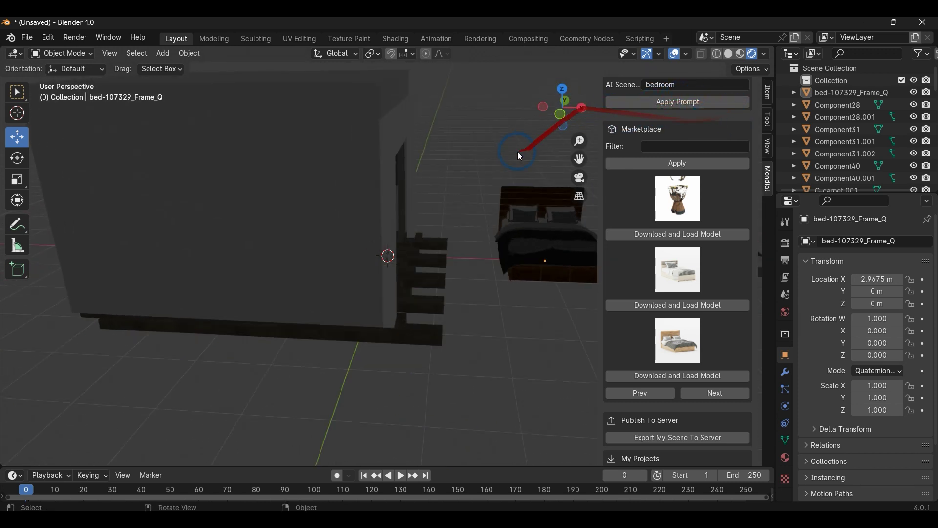
mouse_move(579, 158)
mouse_down()
mouse_move(371, 172)
mouse_move(577, 164)
mouse_up()
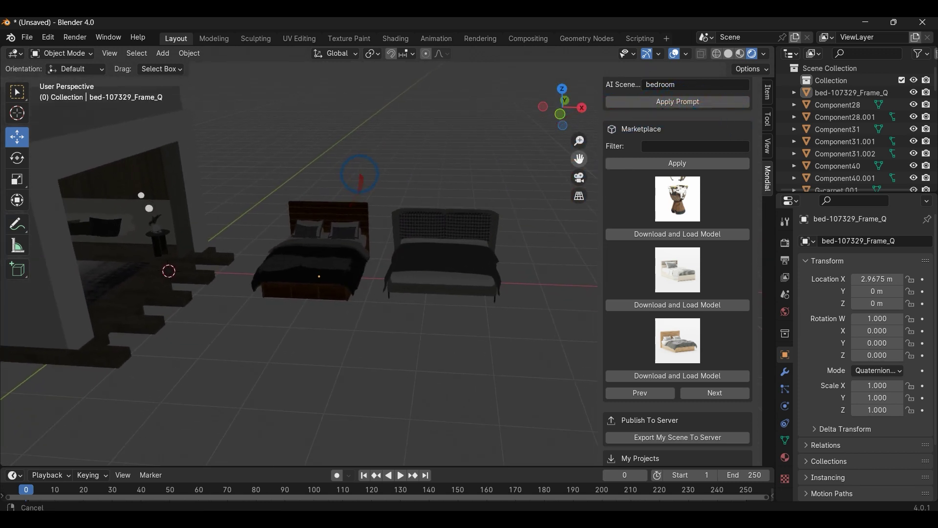
scroll(478, 258, up, 3)
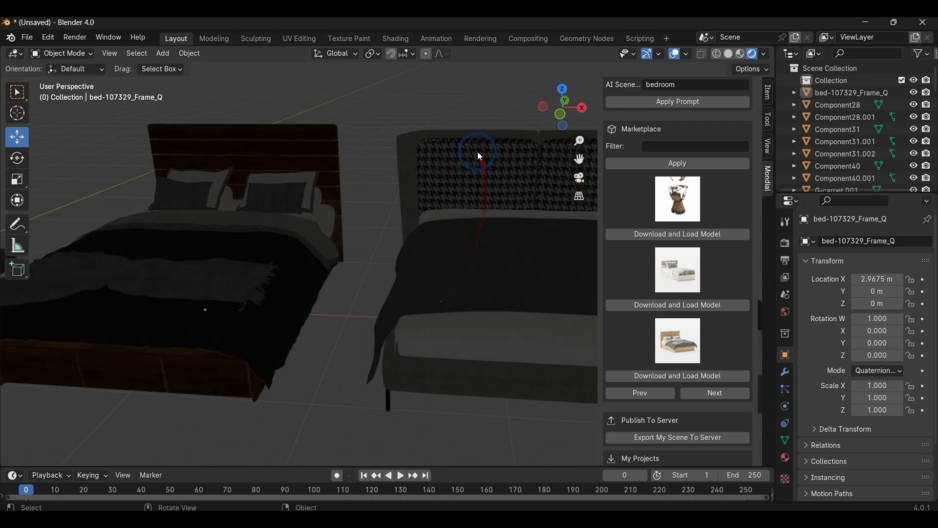
click(476, 186)
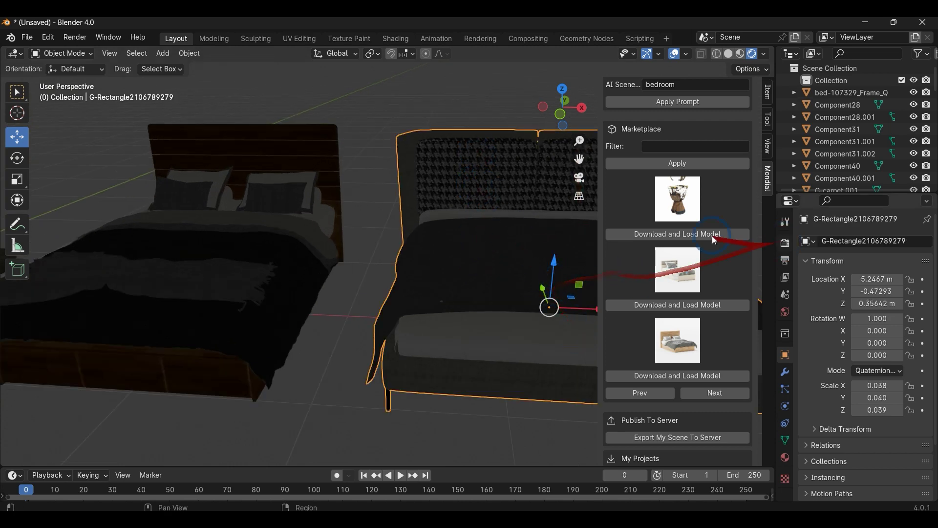
scroll(417, 266, down, 5)
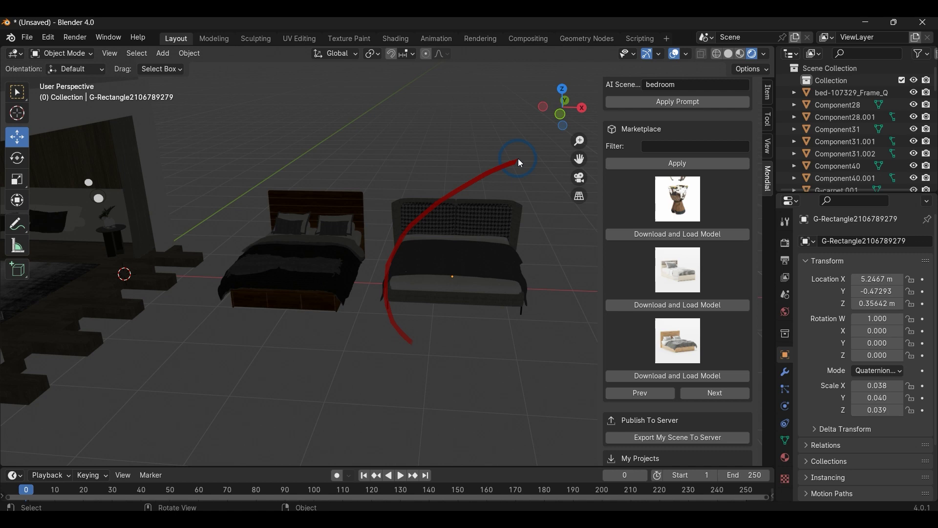
drag(518, 158, 153, 383)
click(346, 361)
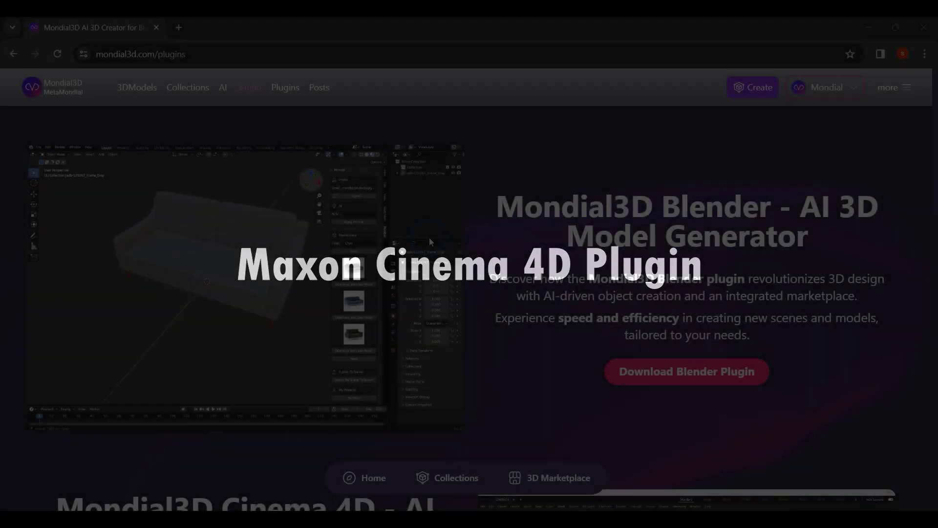
Download the Mondial3D plugin from the Cinema 4D section of the plugins page.
scroll(537, 224, down, 5)
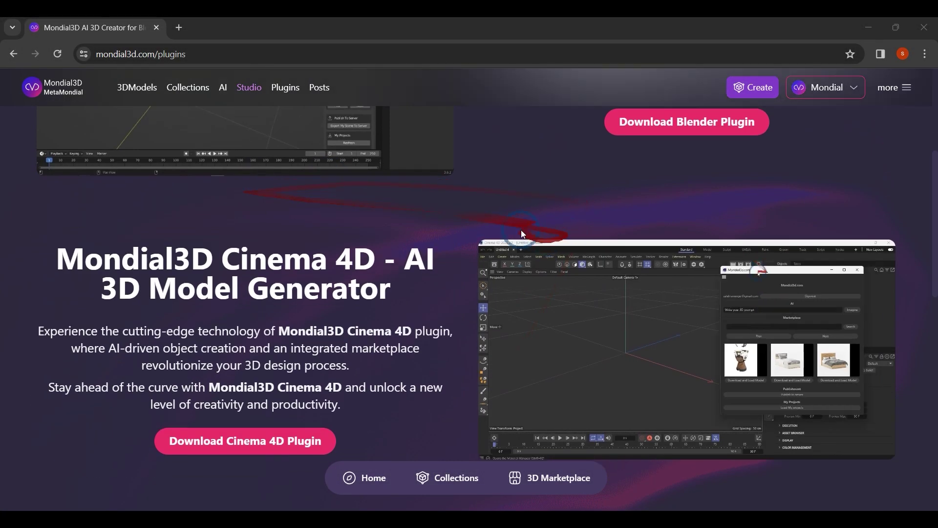
scroll(521, 230, down, 3)
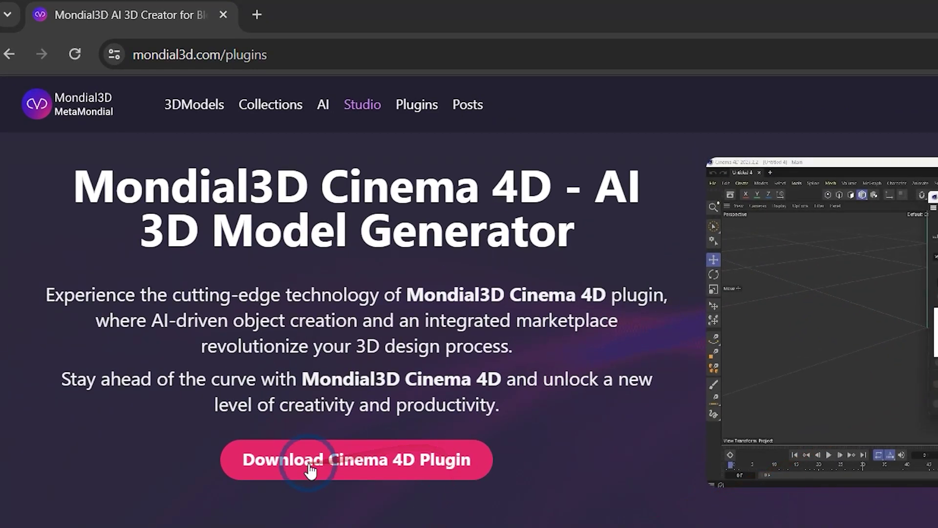
click(309, 469)
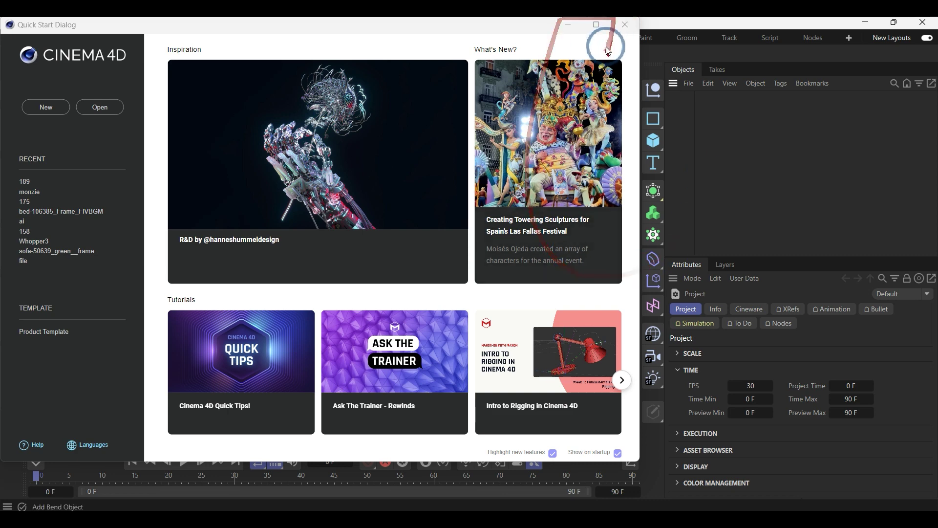
Add the downloaded Mondial3d_Plugin_Cinema4D inner folder as a plugin path in Preferences.
click(582, 26)
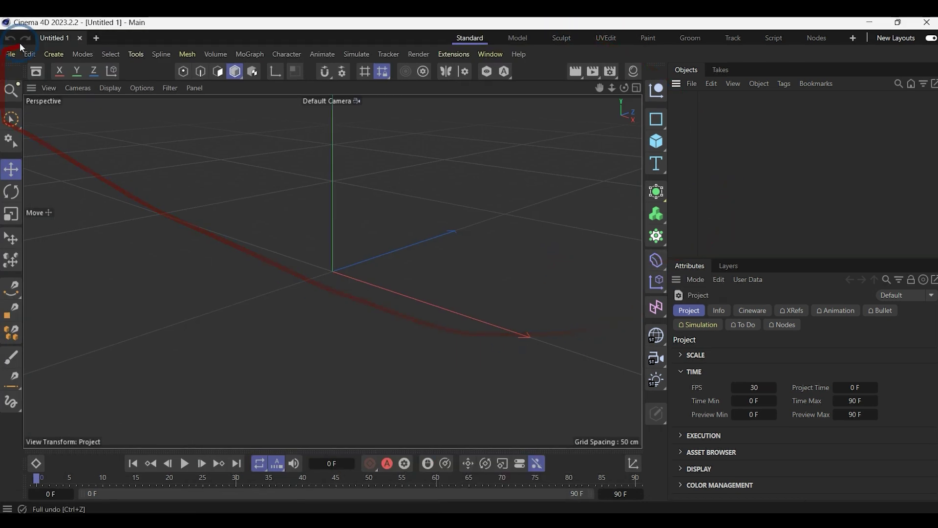
click(50, 67)
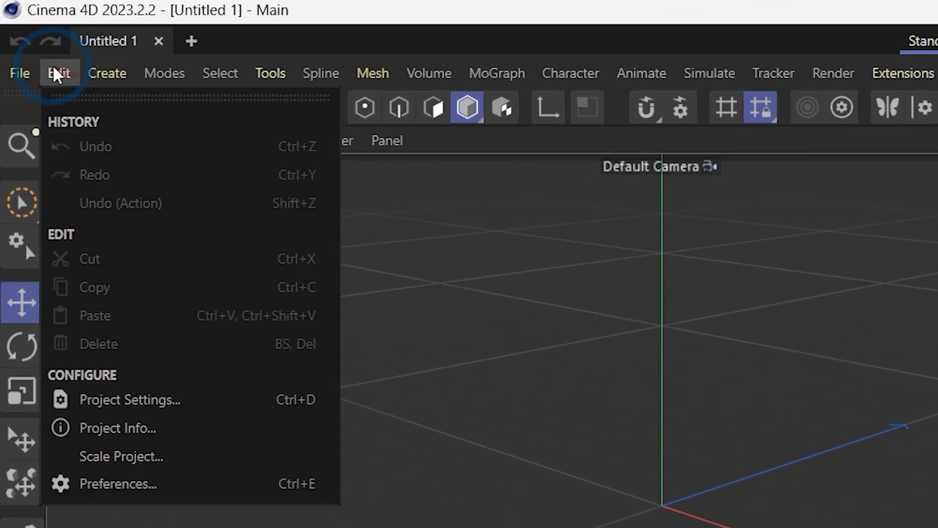
click(142, 485)
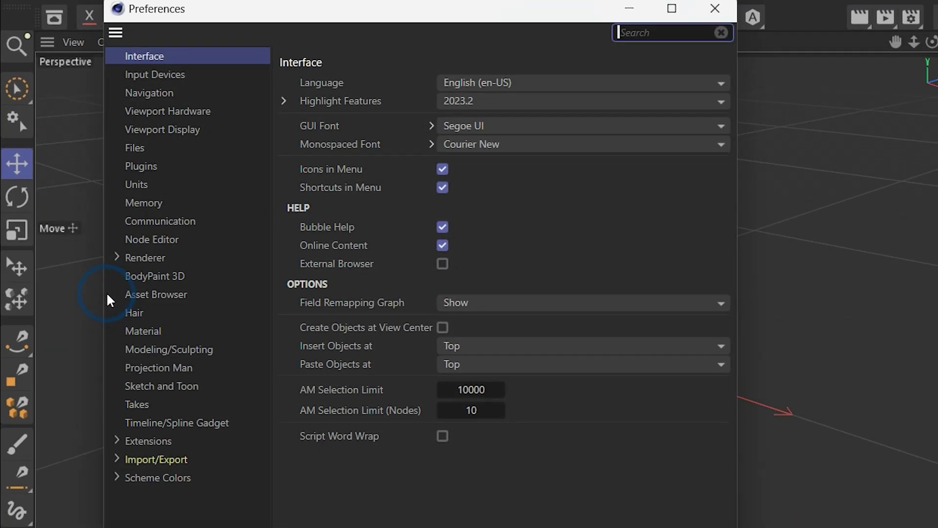
click(141, 166)
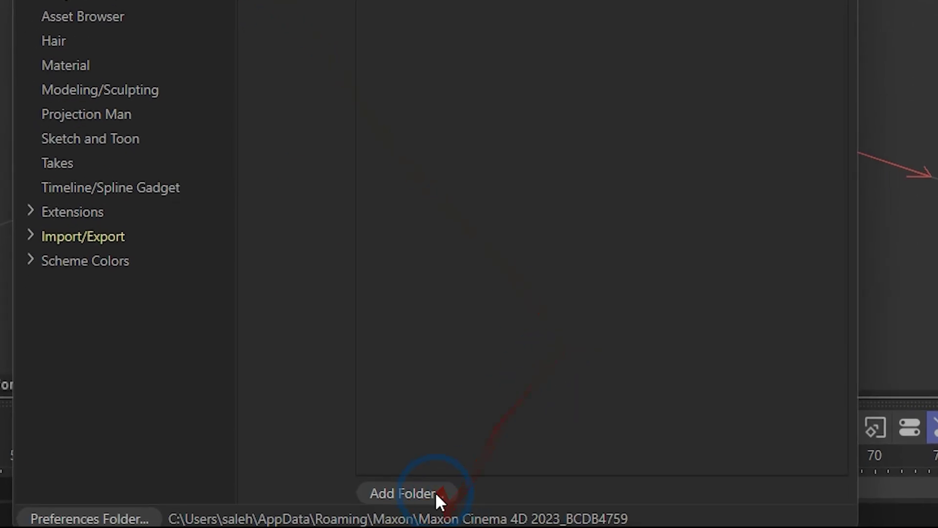
click(434, 492)
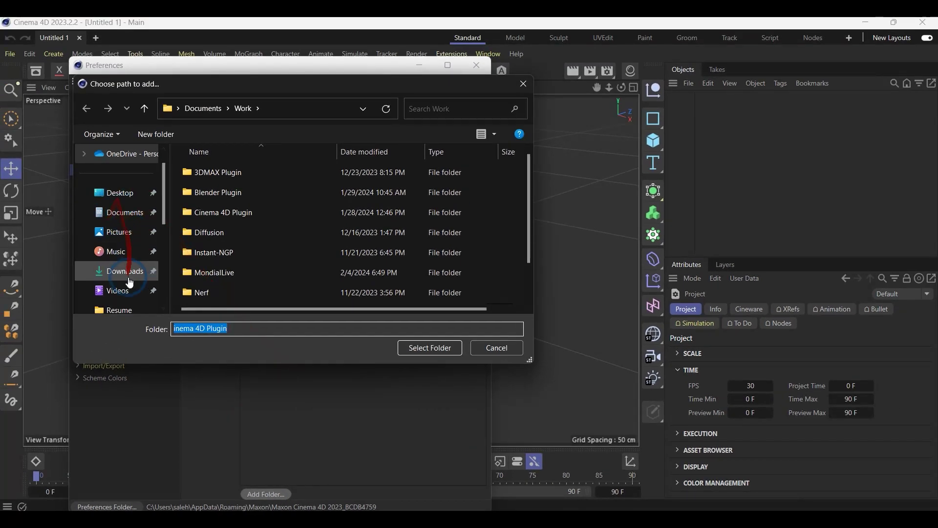
click(130, 283)
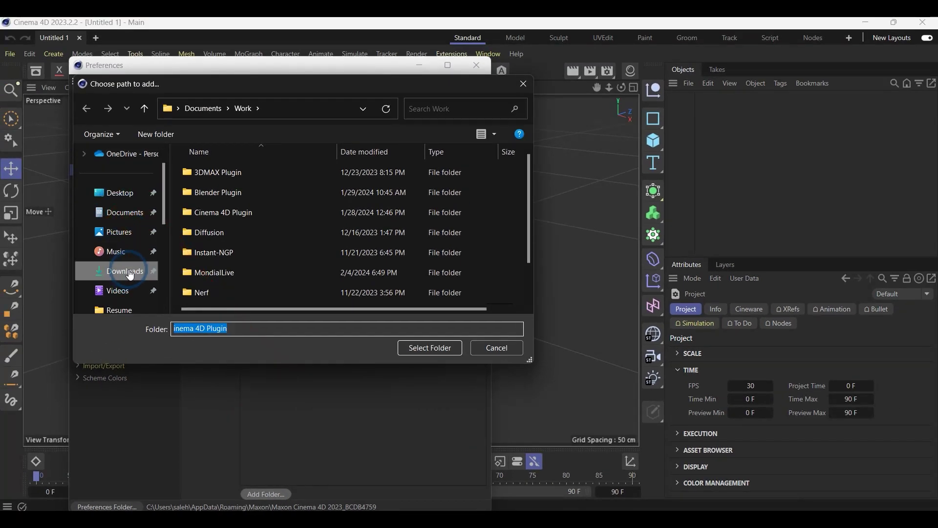
double_click(207, 194)
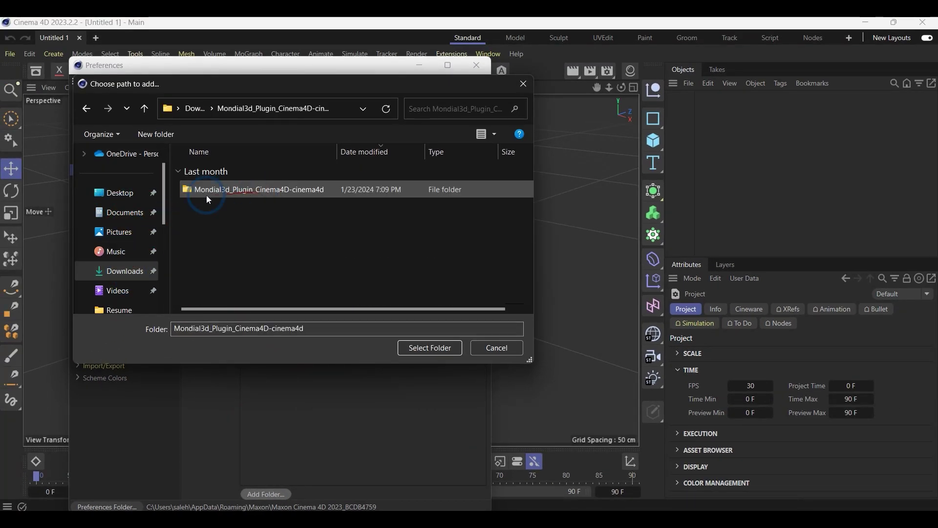
double_click(299, 189)
click(450, 348)
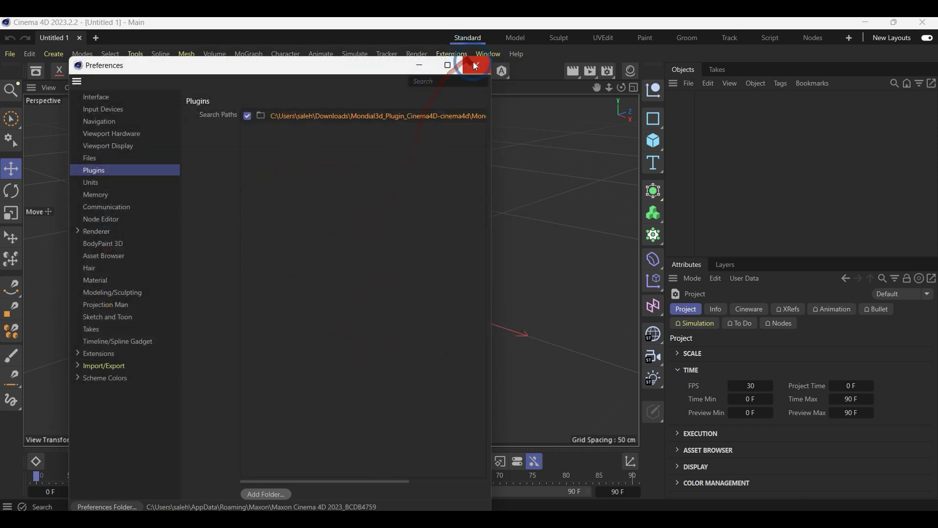
click(476, 66)
Launch the Mondial3d.com extension and copy a plugin login token from the website.
click(569, 246)
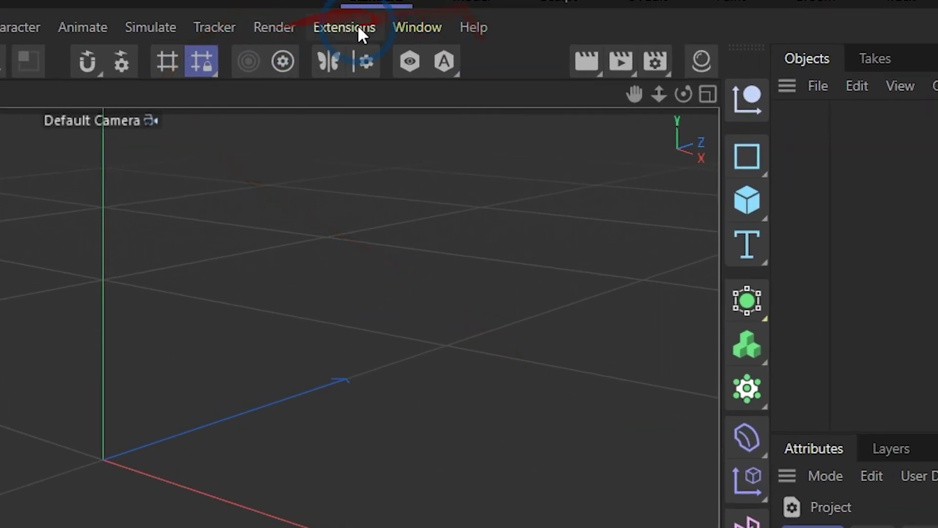
click(447, 55)
click(461, 475)
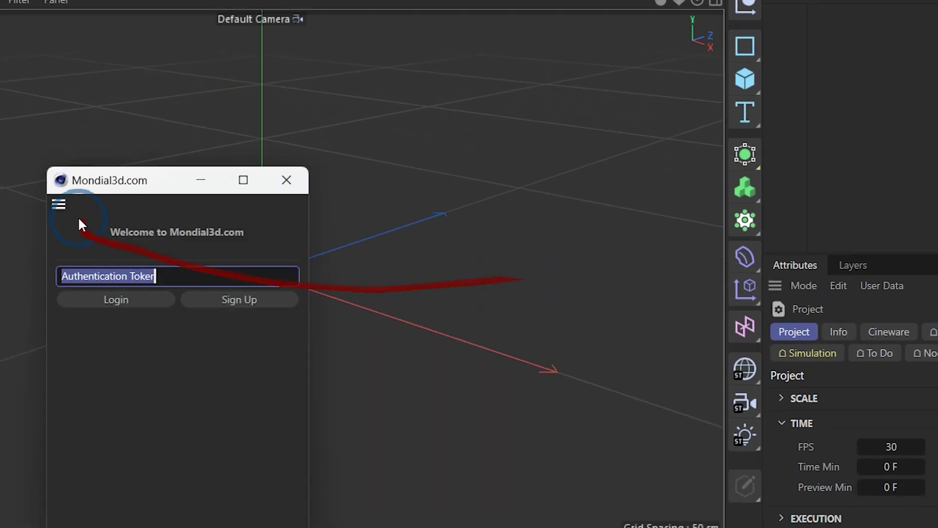
drag(122, 181, 697, 4)
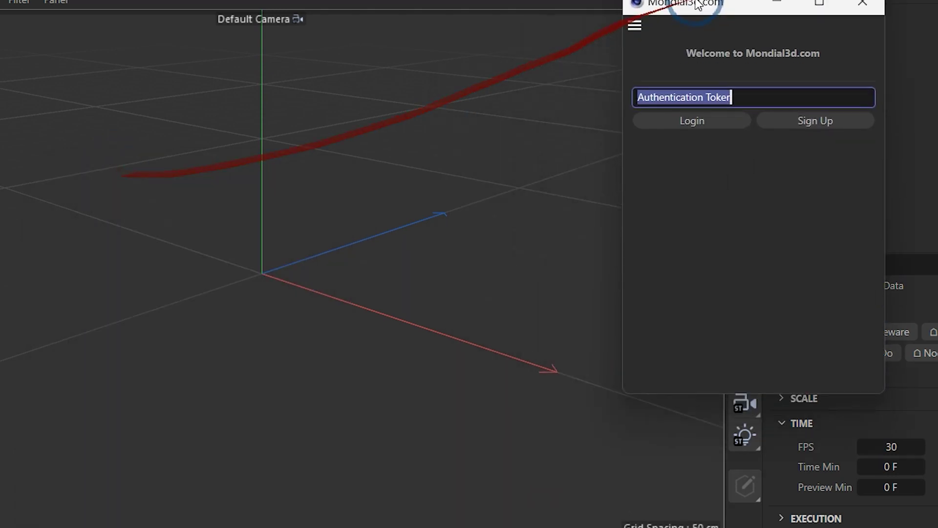
click(743, 189)
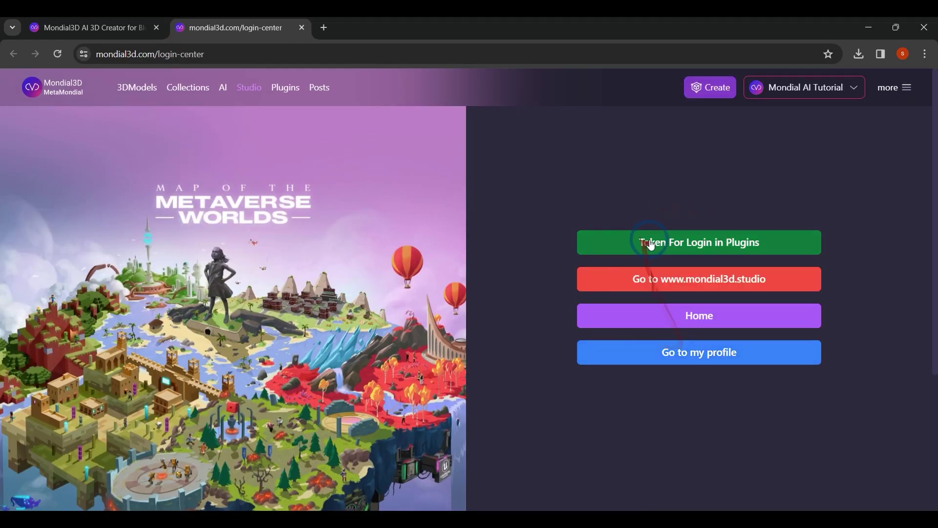
click(652, 244)
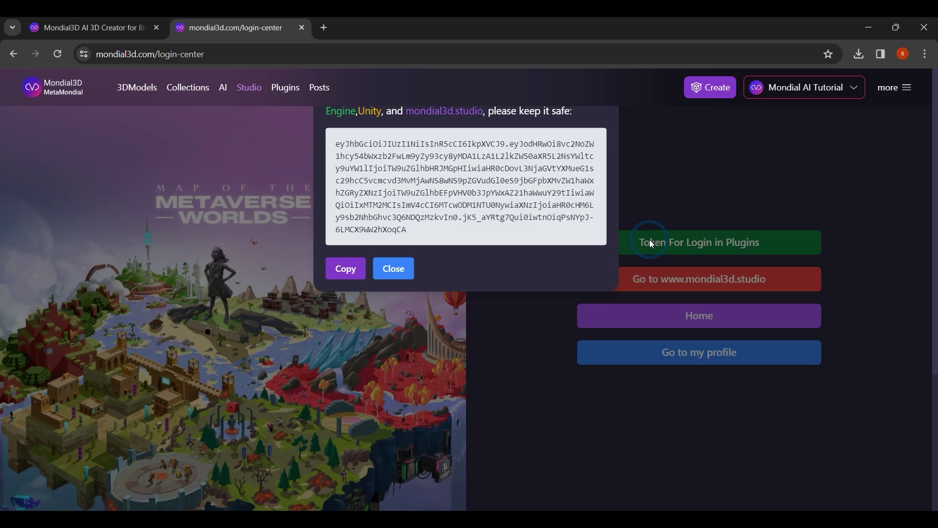
click(346, 268)
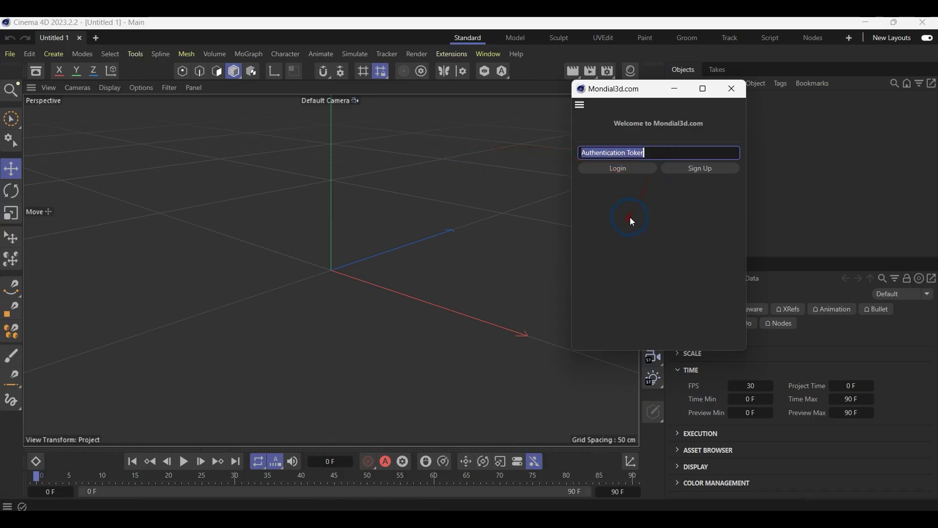
Log in to the plugin with the pasted token and dock its panel over the objects area.
key(ctrl+v)
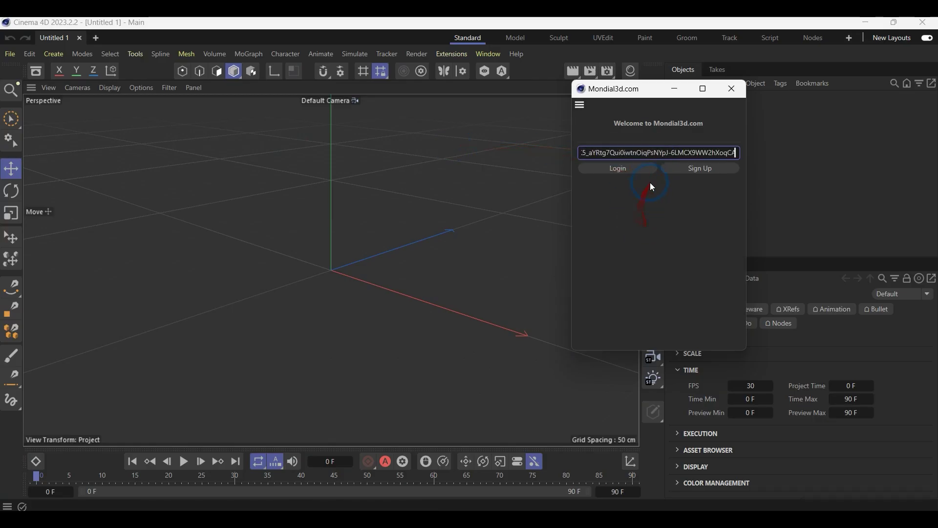
click(618, 169)
click(74, 39)
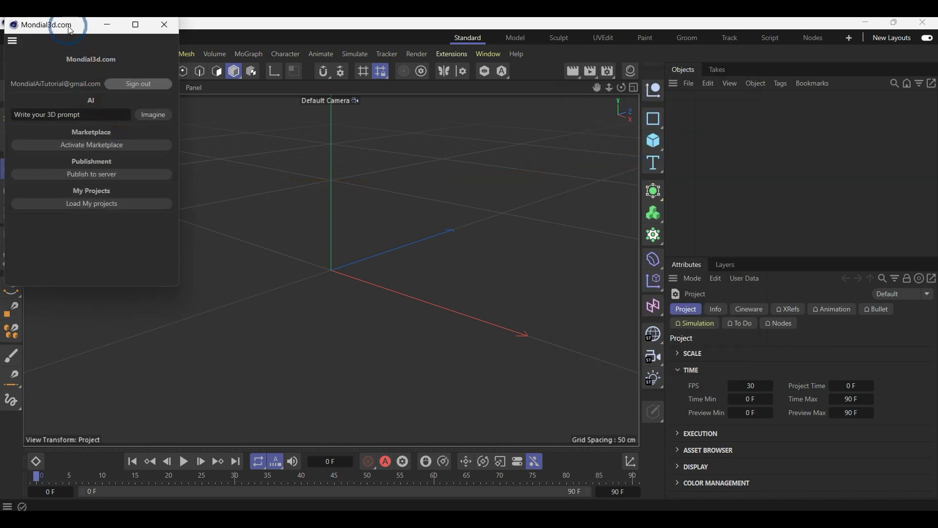
drag(71, 31, 731, 68)
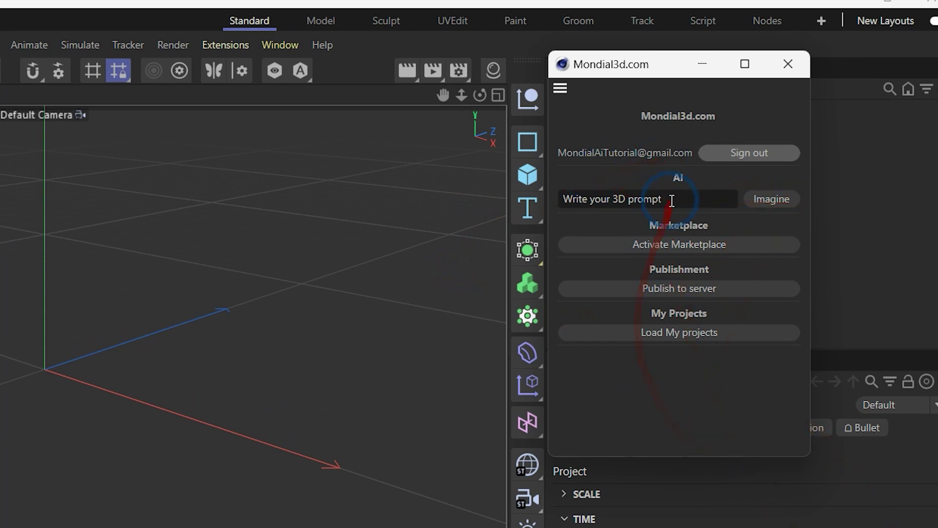
Generate an AI scene from the prompt 'bedroom'.
click(672, 200)
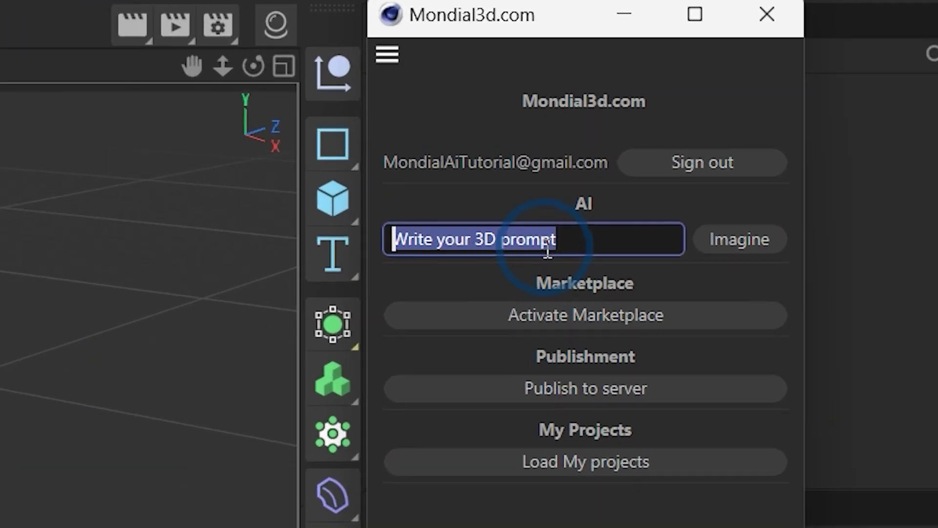
text(bedroom)
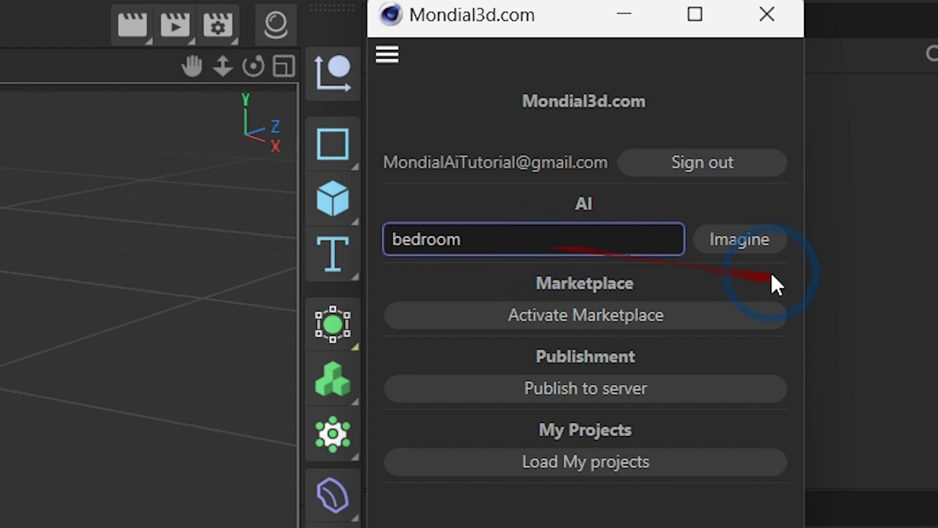
click(757, 240)
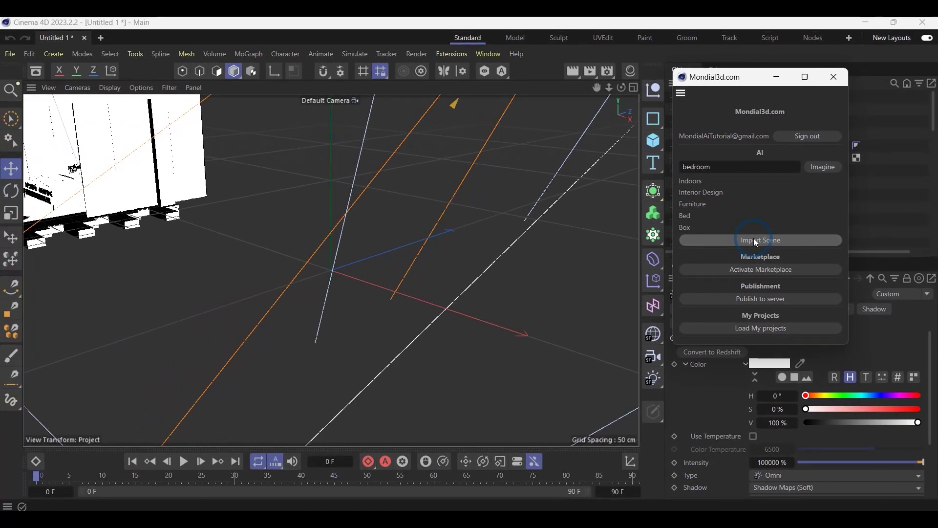
Turn off the scene light and orbit closer to the bedroom.
mouse_move(727, 88)
mouse_down()
mouse_move(602, 121)
mouse_move(483, 125)
mouse_move(717, 118)
mouse_up()
click(795, 98)
alt+drag(235, 207, 14, 210)
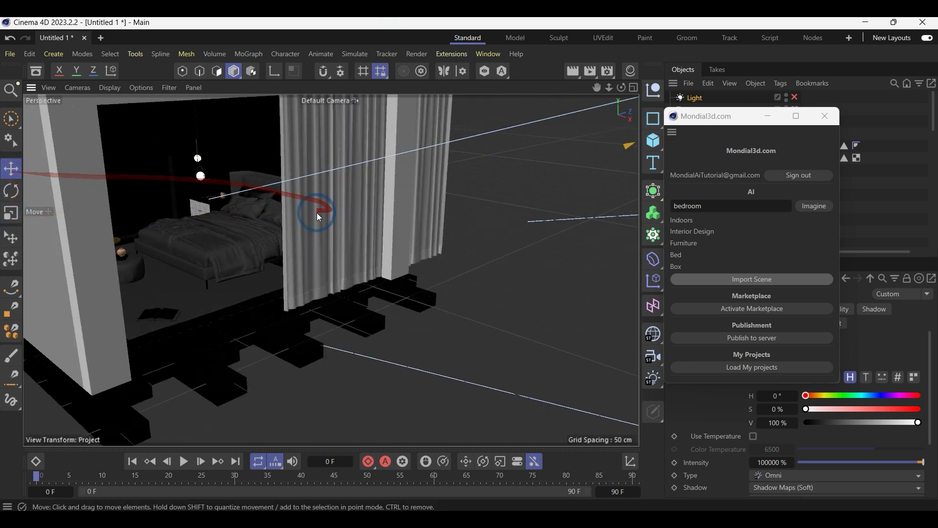
Move the curtain aside to reveal the lamps, and shift the bed to a new spot.
click(374, 209)
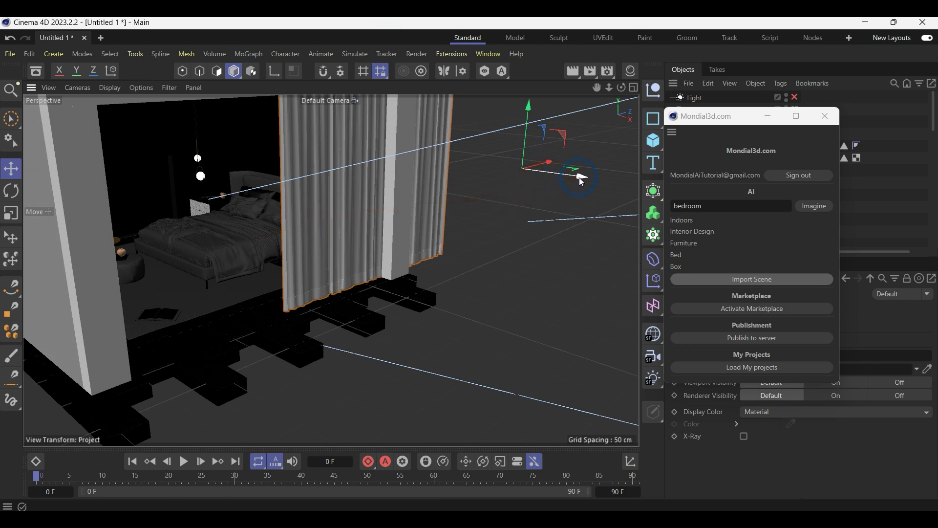
drag(579, 178, 321, 229)
click(205, 229)
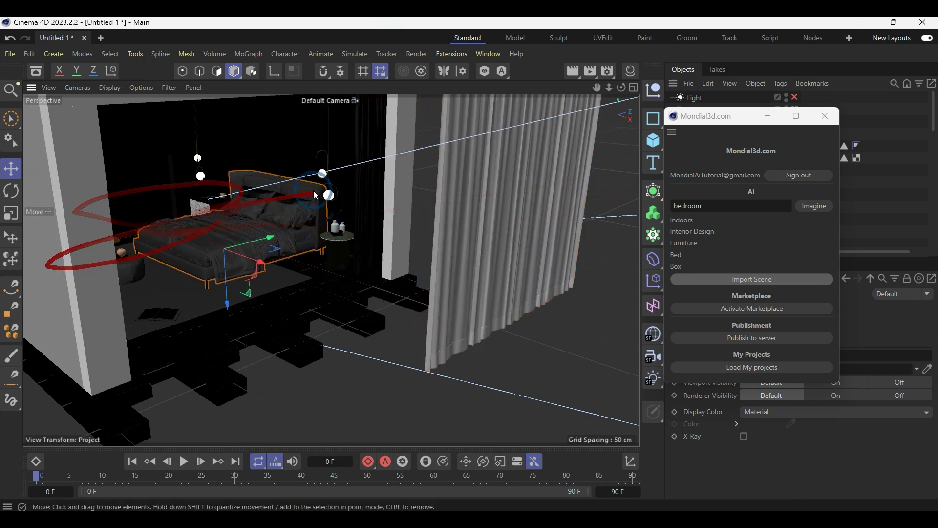
drag(380, 283, 431, 275)
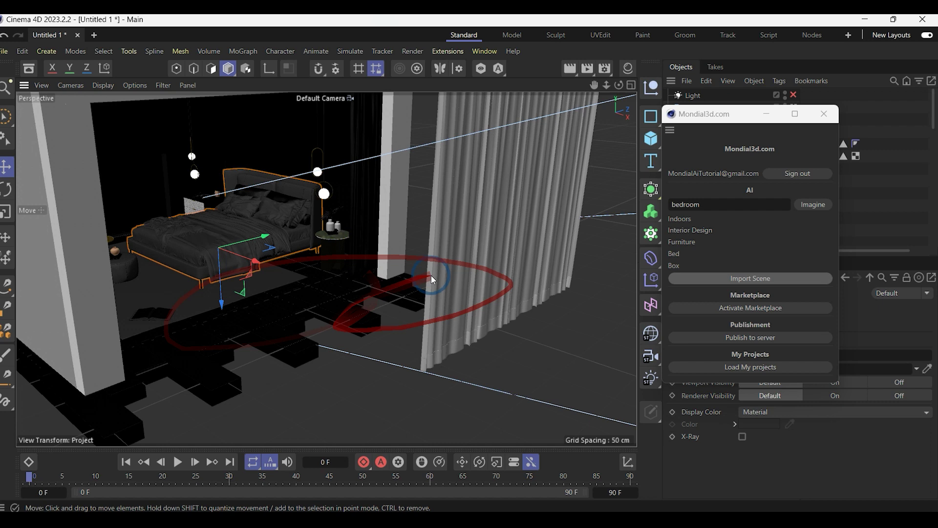
Activate the model marketplace in the Mondial3d.com panel.
click(778, 309)
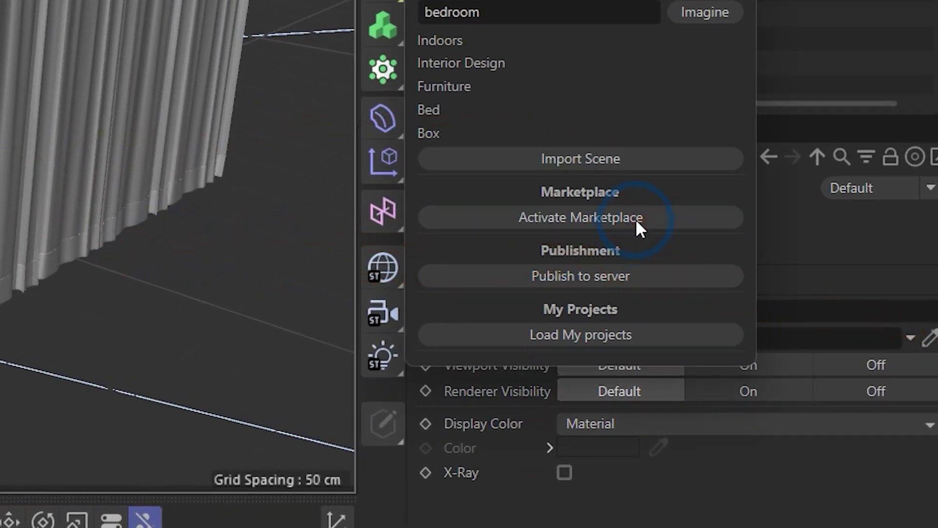